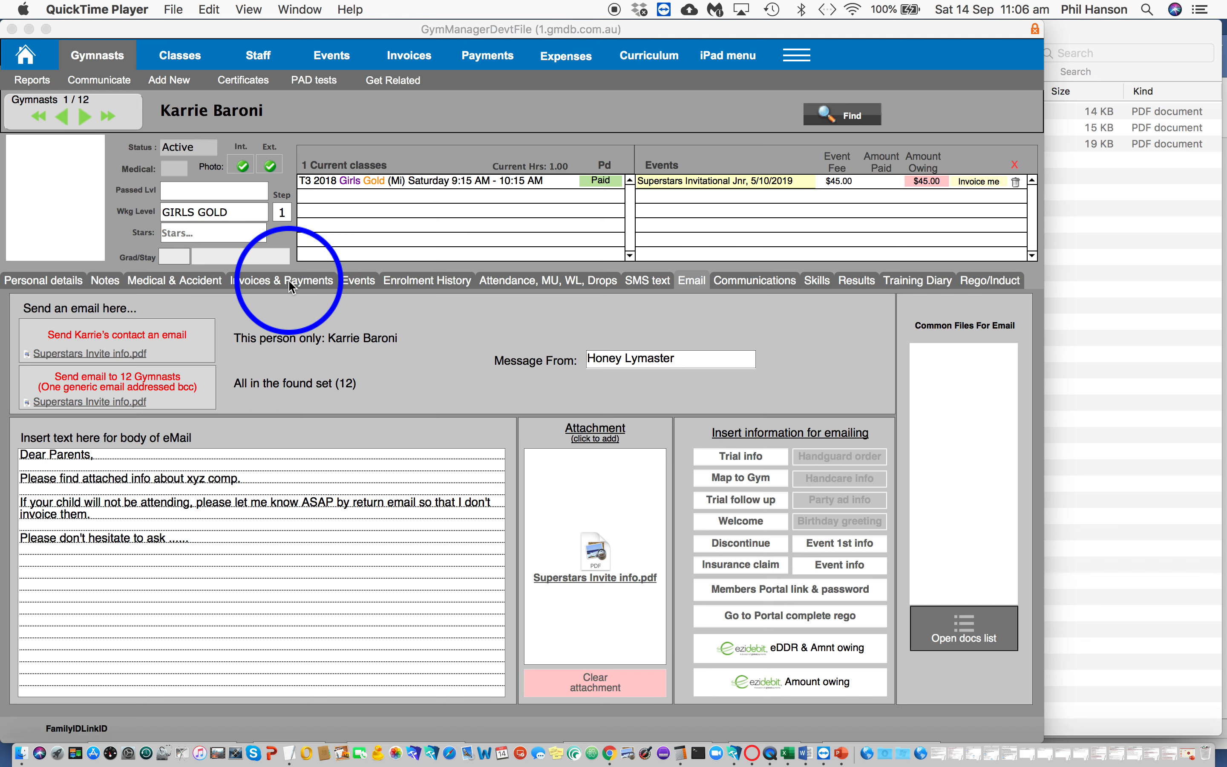
# - Create a new invoice for the displayed gymnast and add the current event's fees to it
pyautogui.click(292, 285)
pyautogui.click(292, 286)
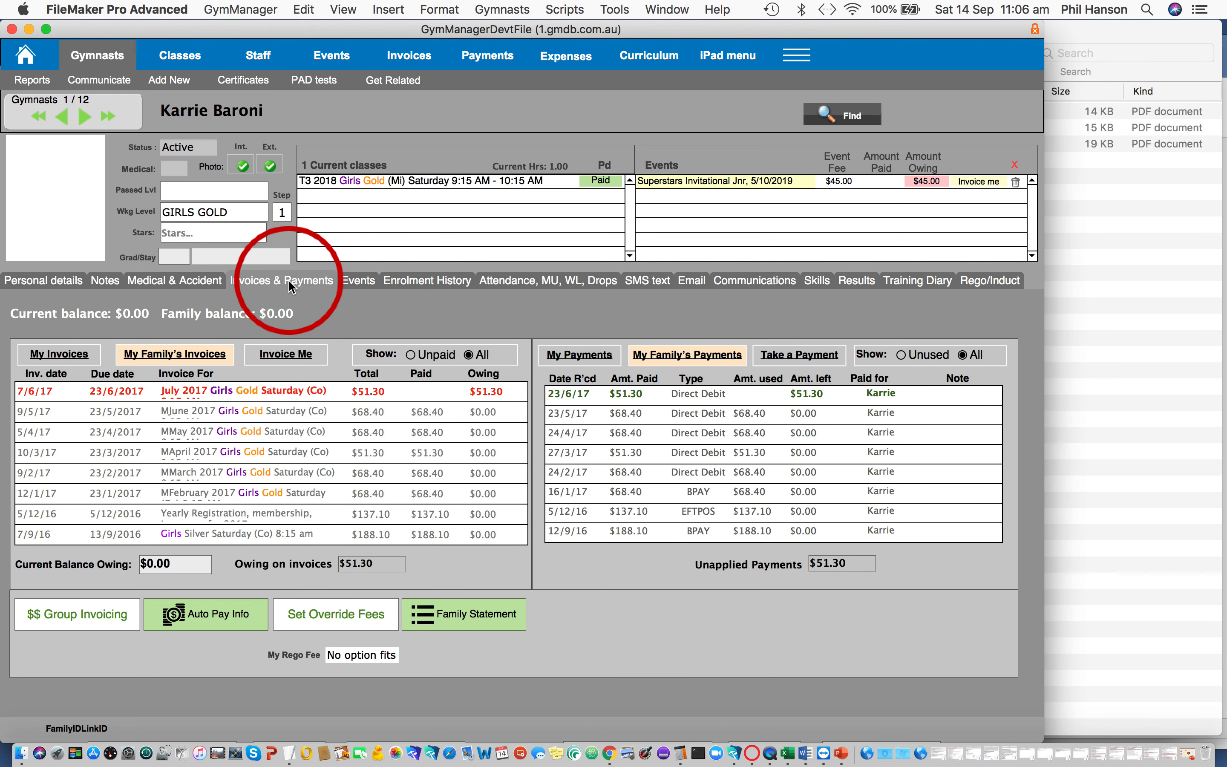
pyautogui.click(291, 357)
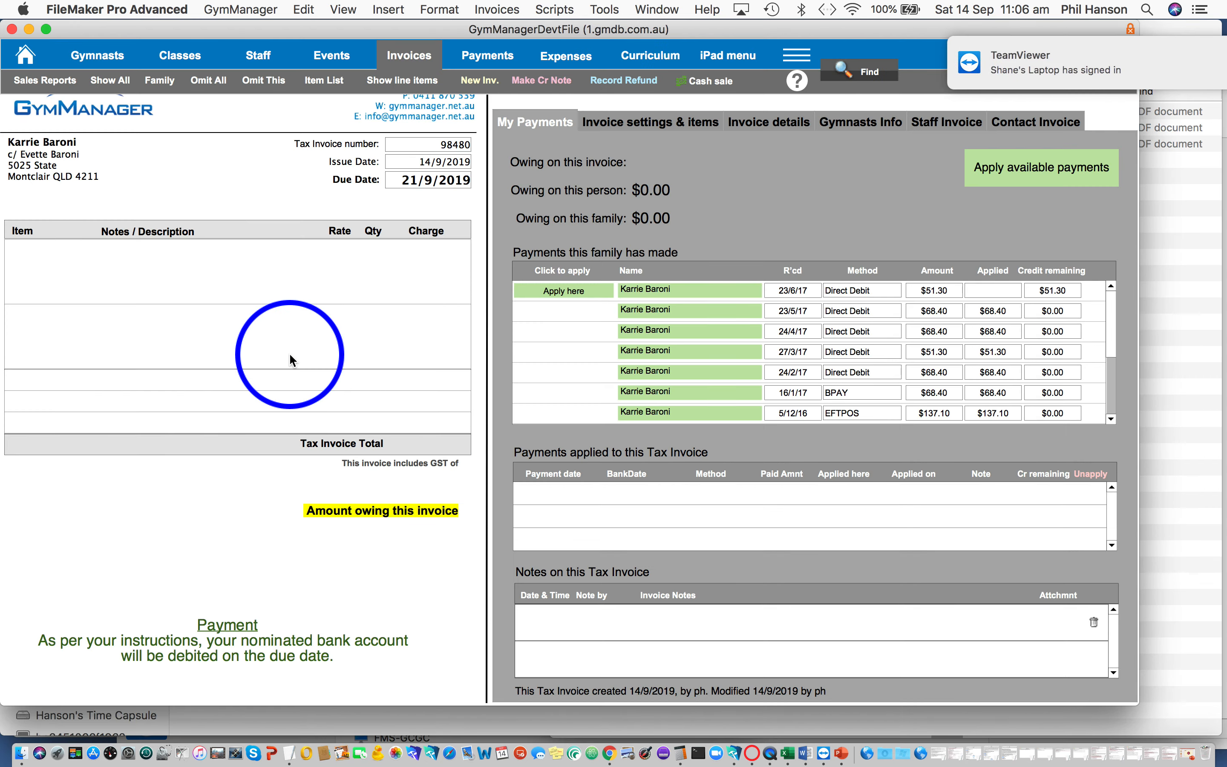
pyautogui.click(659, 123)
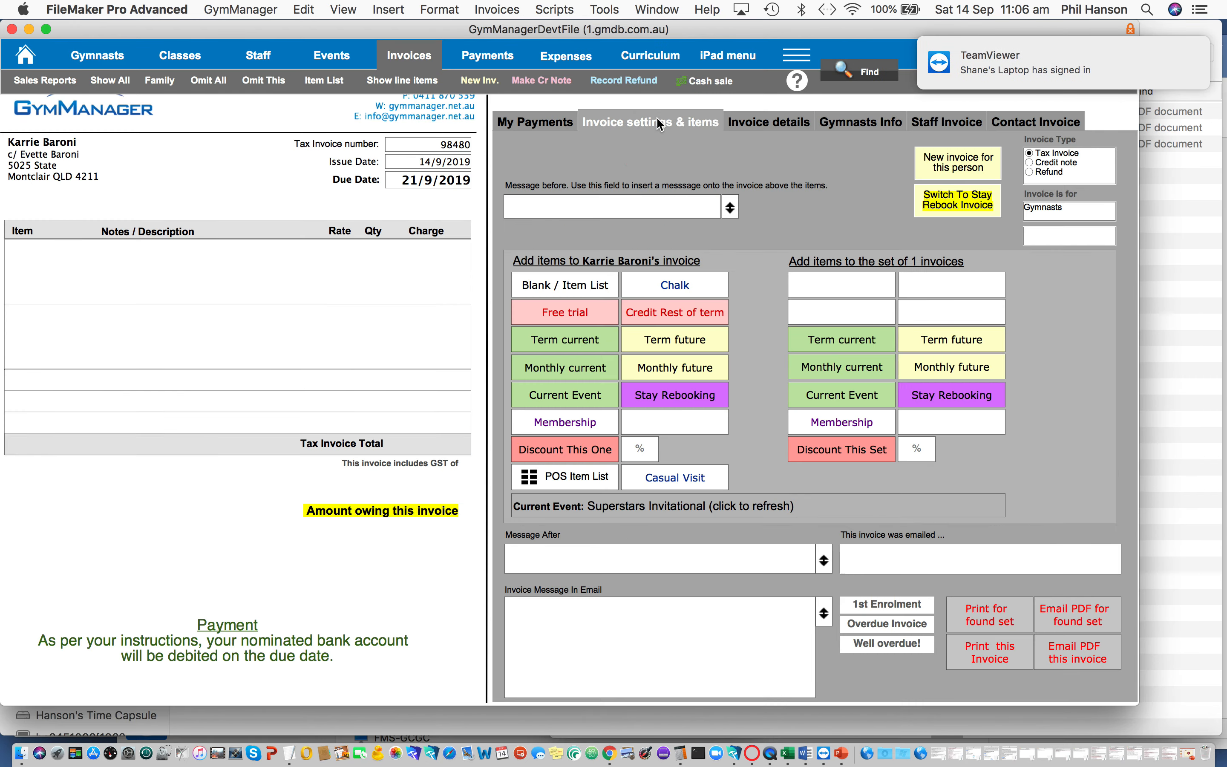
pyautogui.click(566, 398)
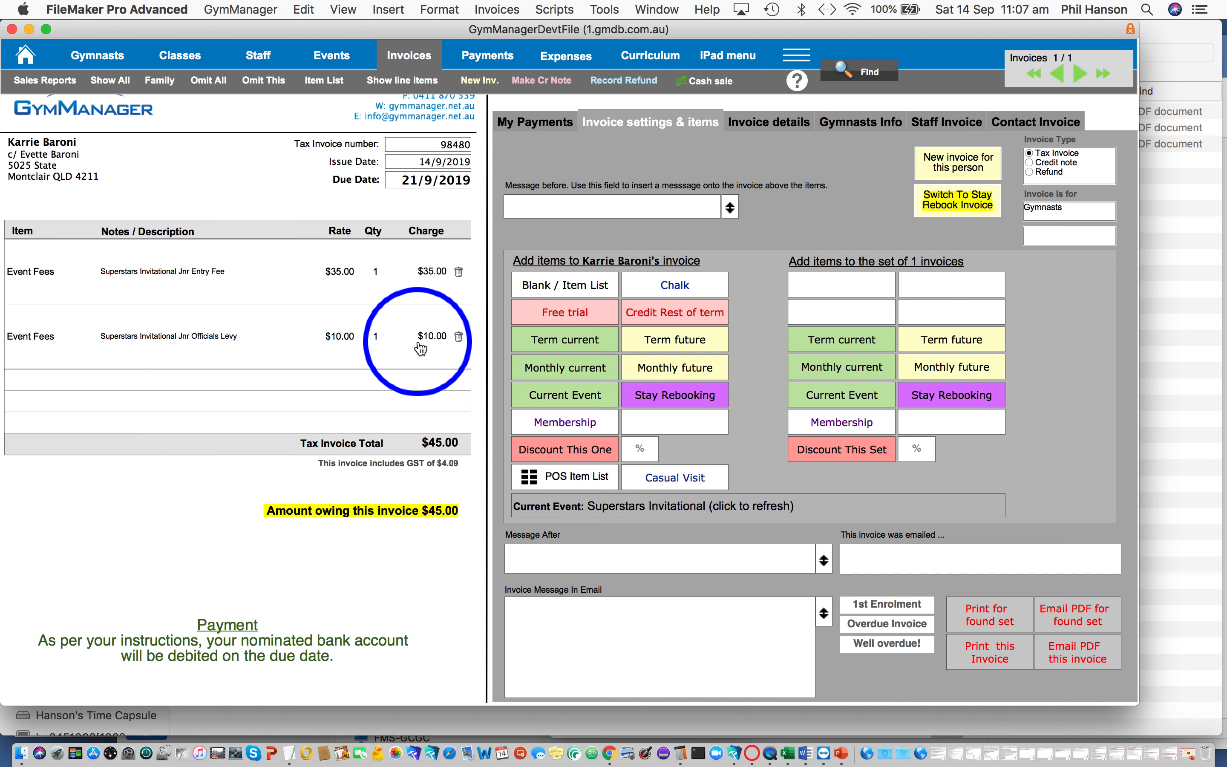
# - Review the invoice's event fee charges and the linked events in its invoice details
pyautogui.moveTo(421, 348)
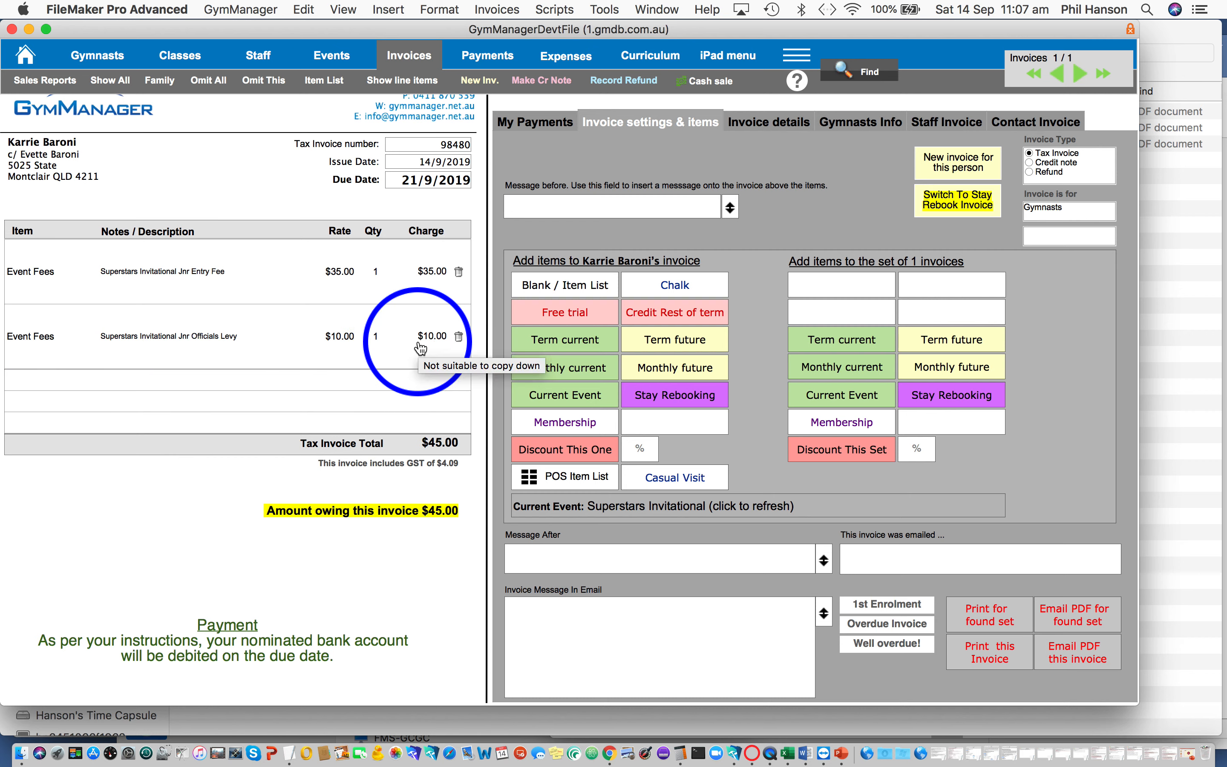
pyautogui.click(769, 126)
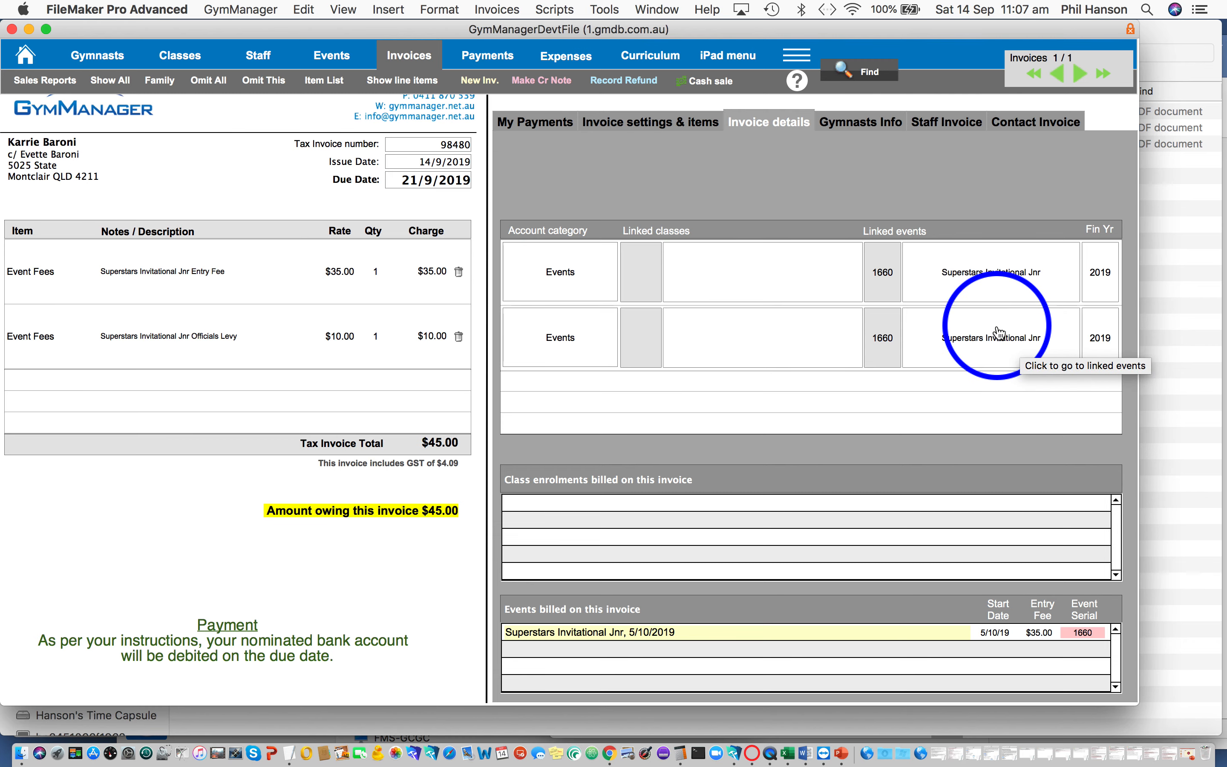
pyautogui.click(614, 131)
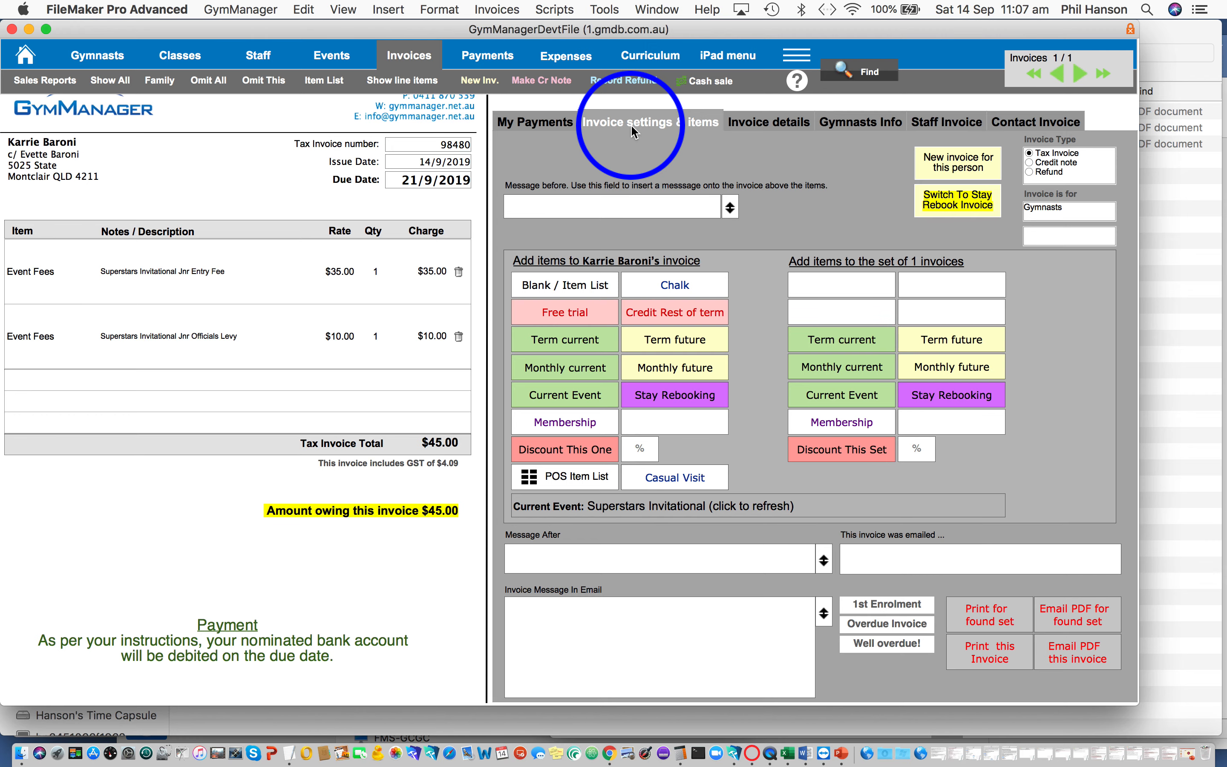
# - Try to take a payment for the amount owing on this invoice, and apply the family's existing $51.30 direct debit credit to it
pyautogui.click(547, 125)
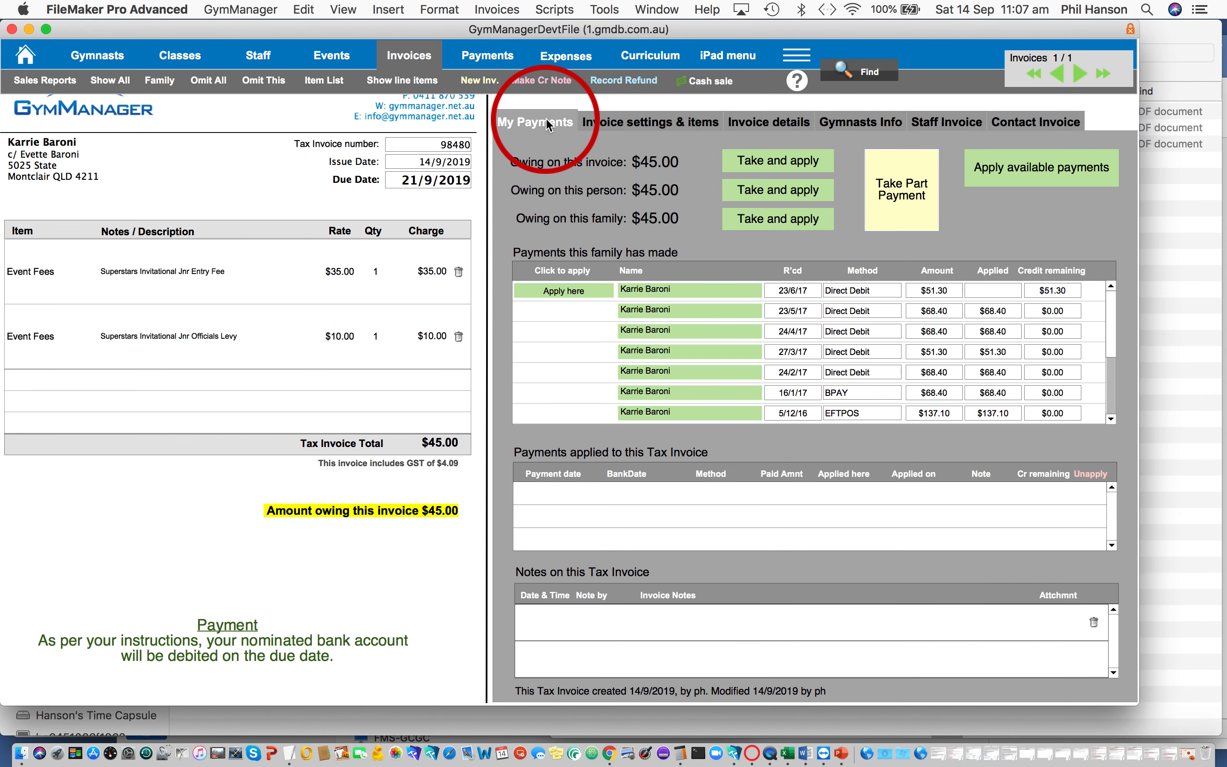
pyautogui.click(769, 162)
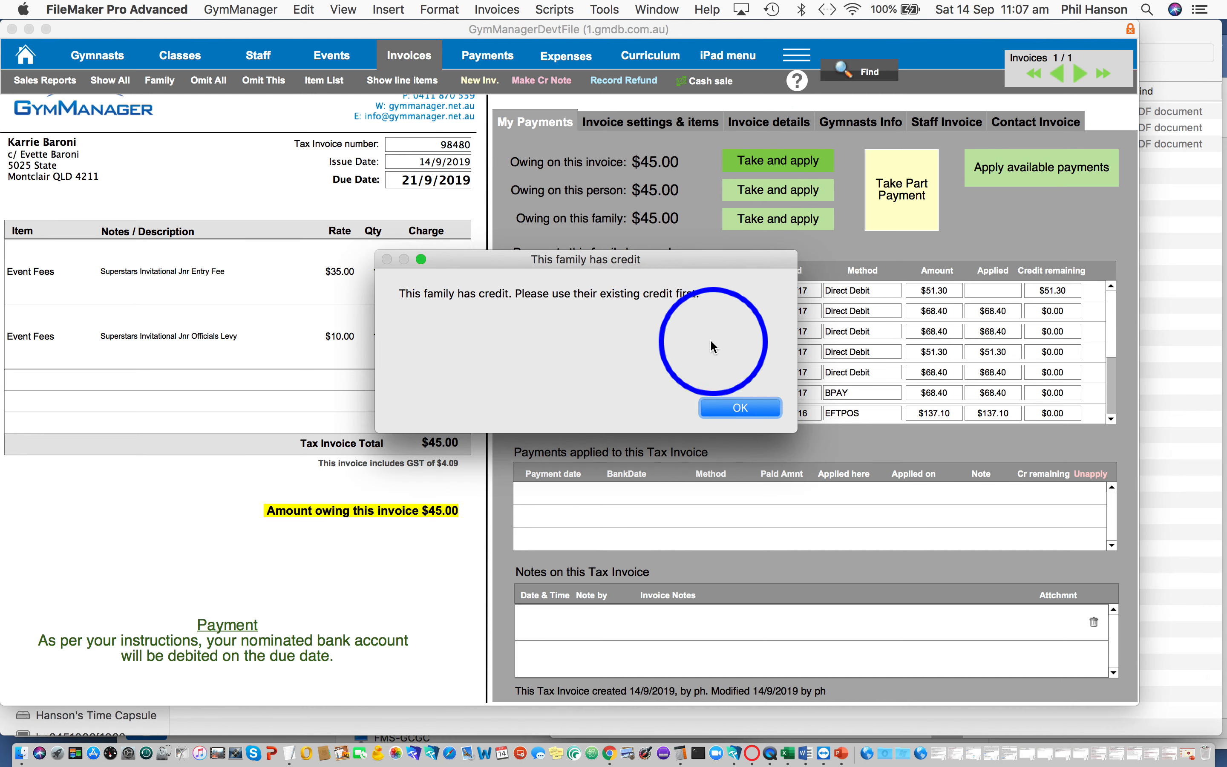
pyautogui.click(726, 409)
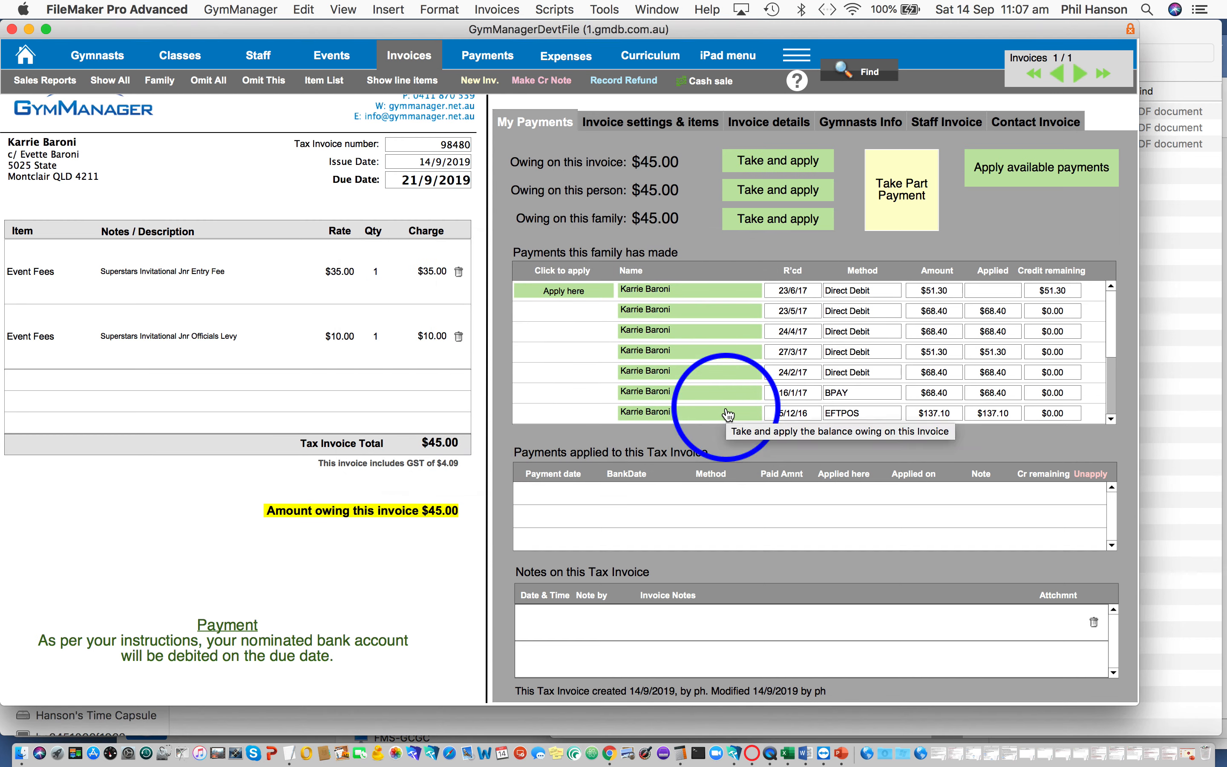
pyautogui.click(566, 294)
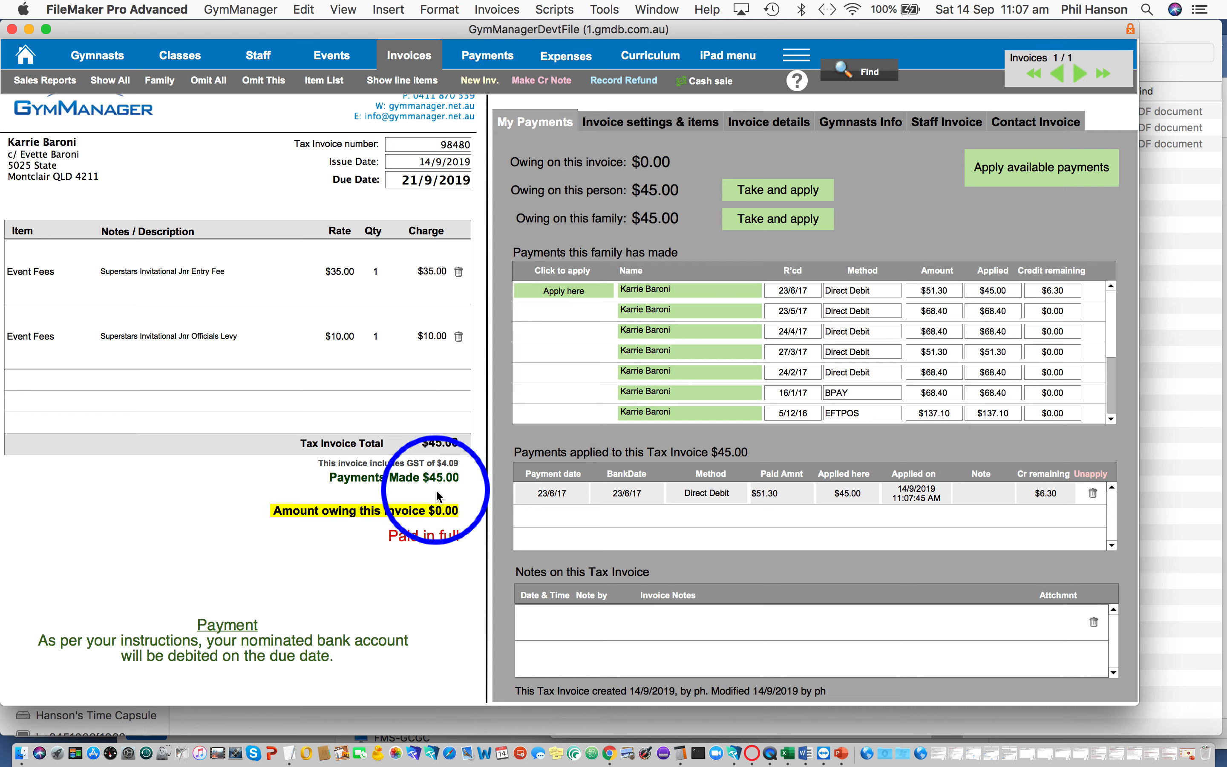
# - Delete the newly created event invoice and confirm the deletion
pyautogui.click(639, 125)
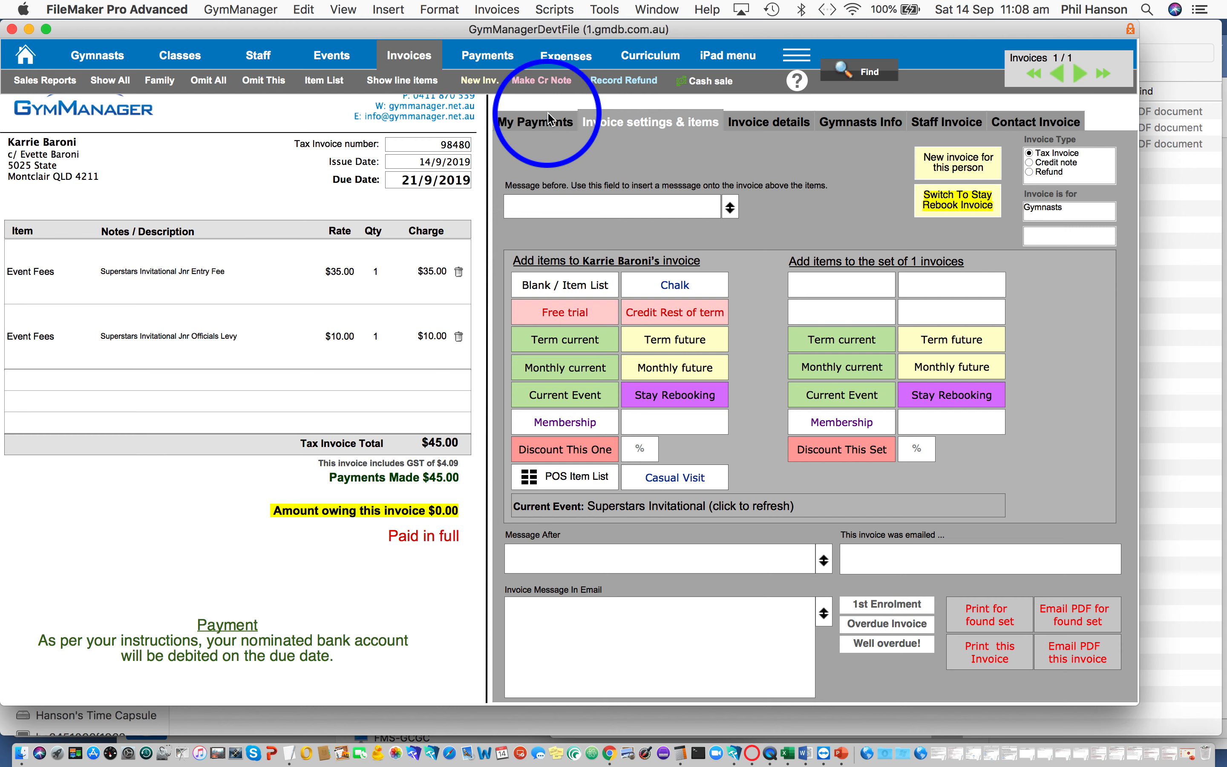
pyautogui.click(495, 10)
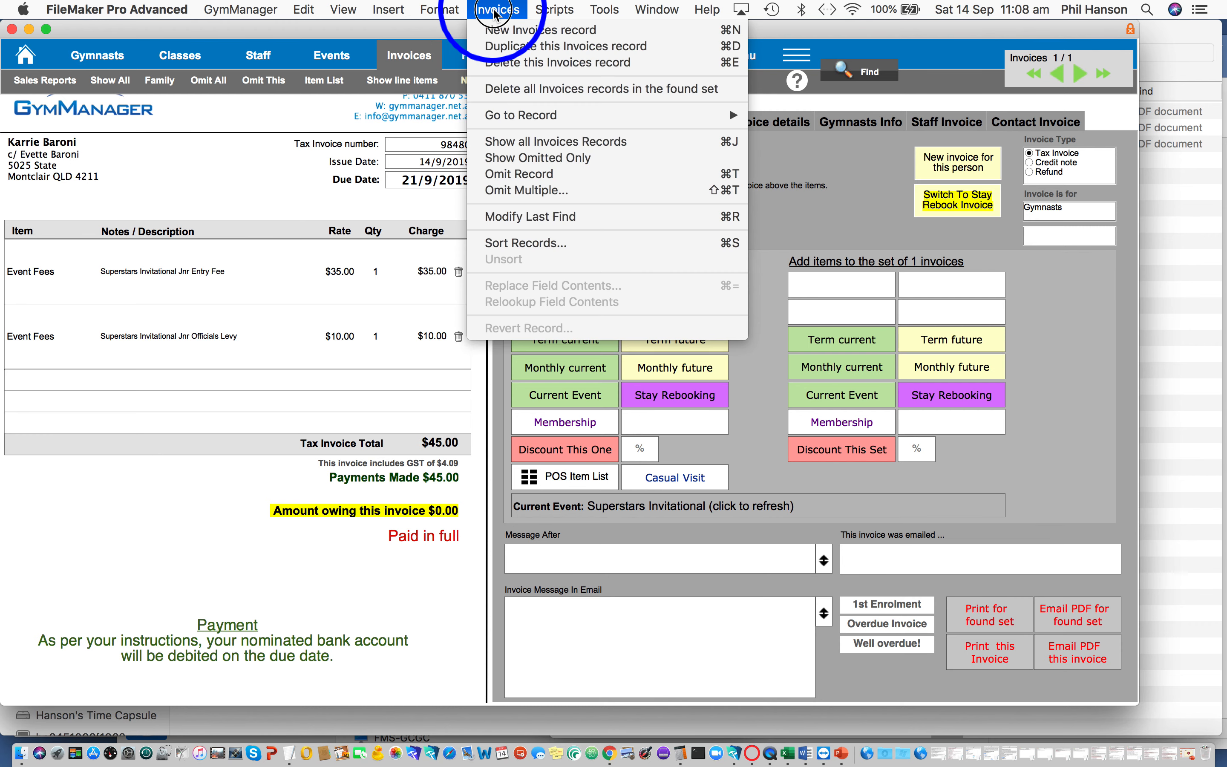
pyautogui.click(515, 97)
pyautogui.click(639, 272)
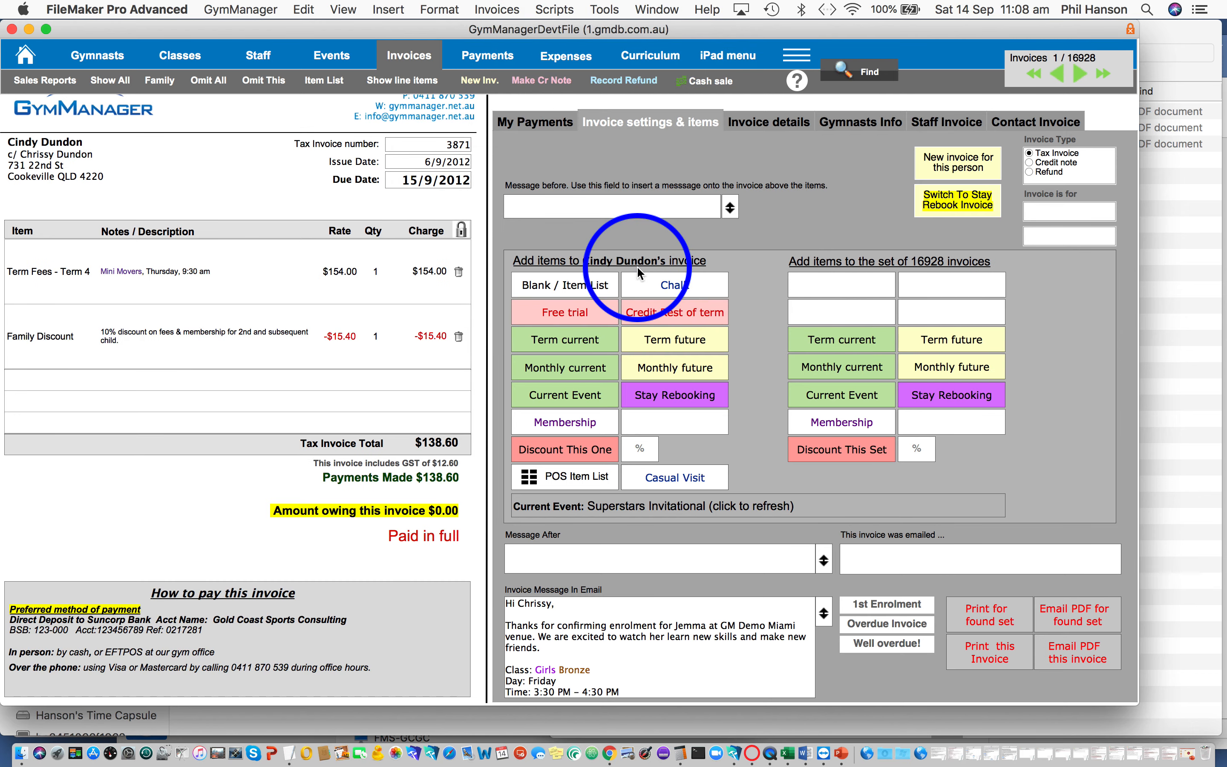
# - Open the Superstars Invitational Jnr event to view its related-record options, and list all its gymnasts from the events list
pyautogui.click(332, 56)
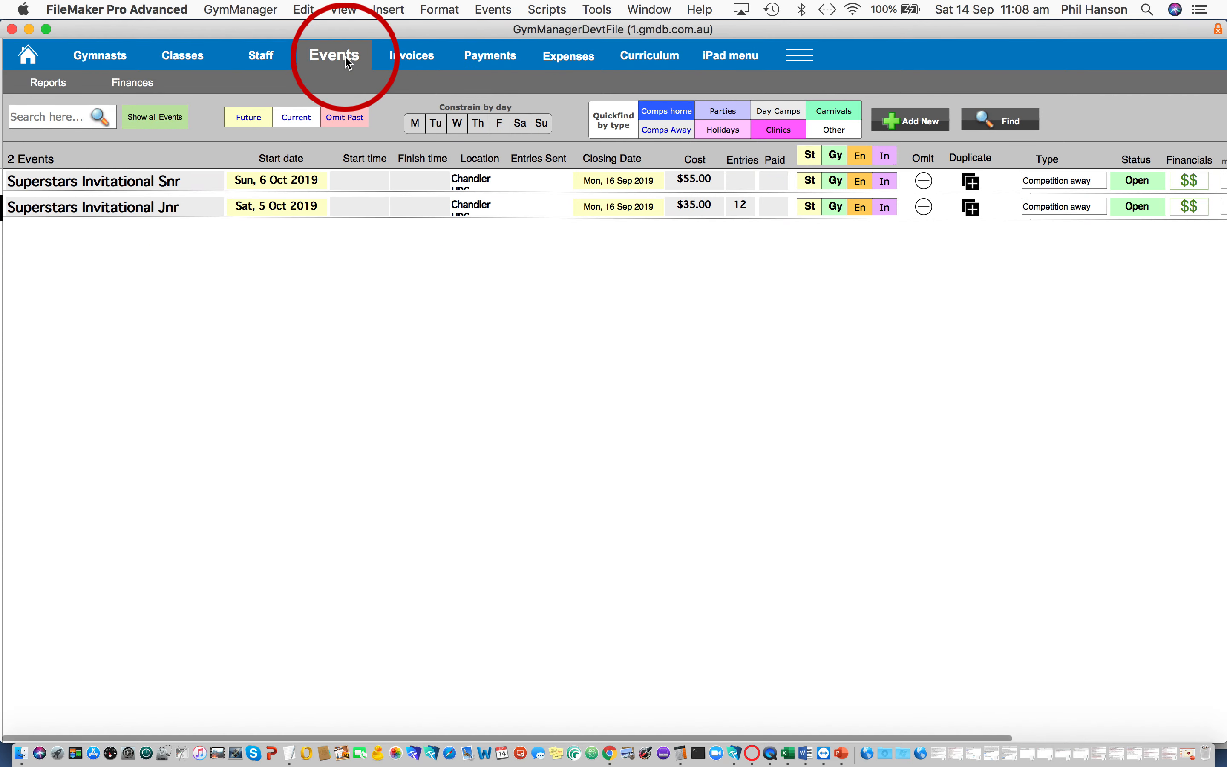
pyautogui.click(154, 211)
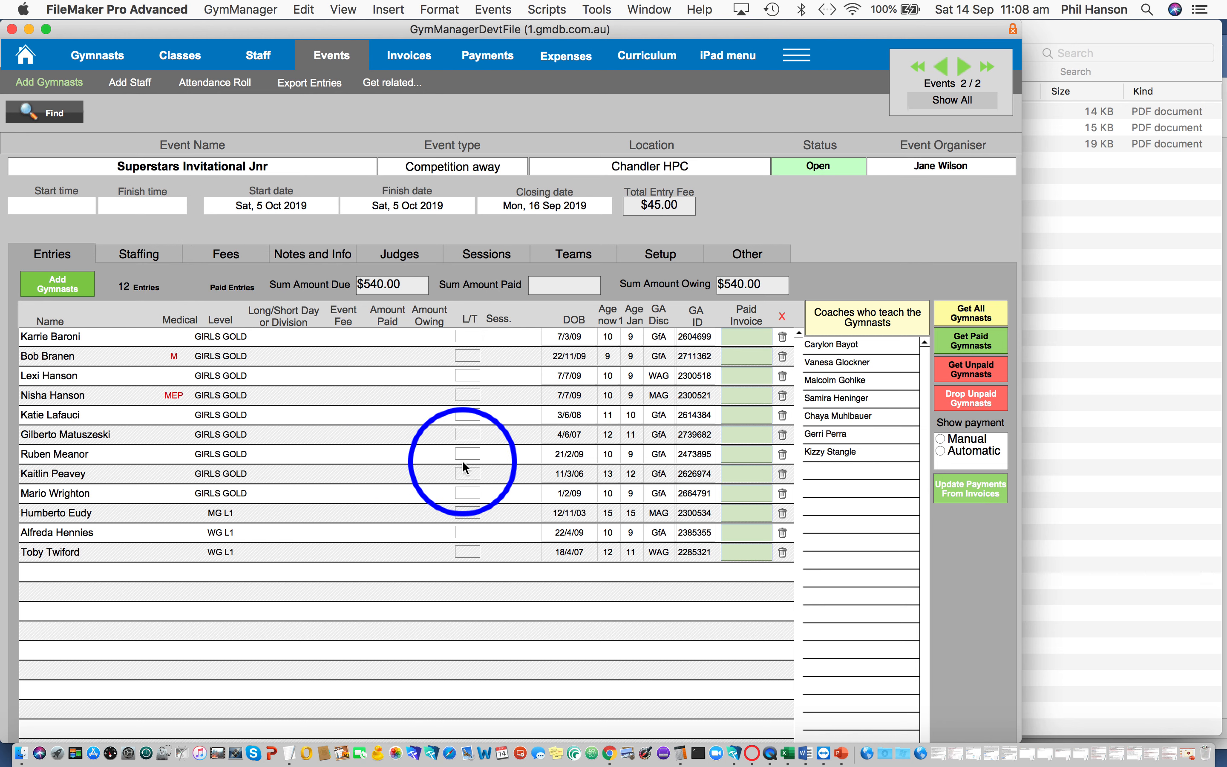
pyautogui.click(400, 86)
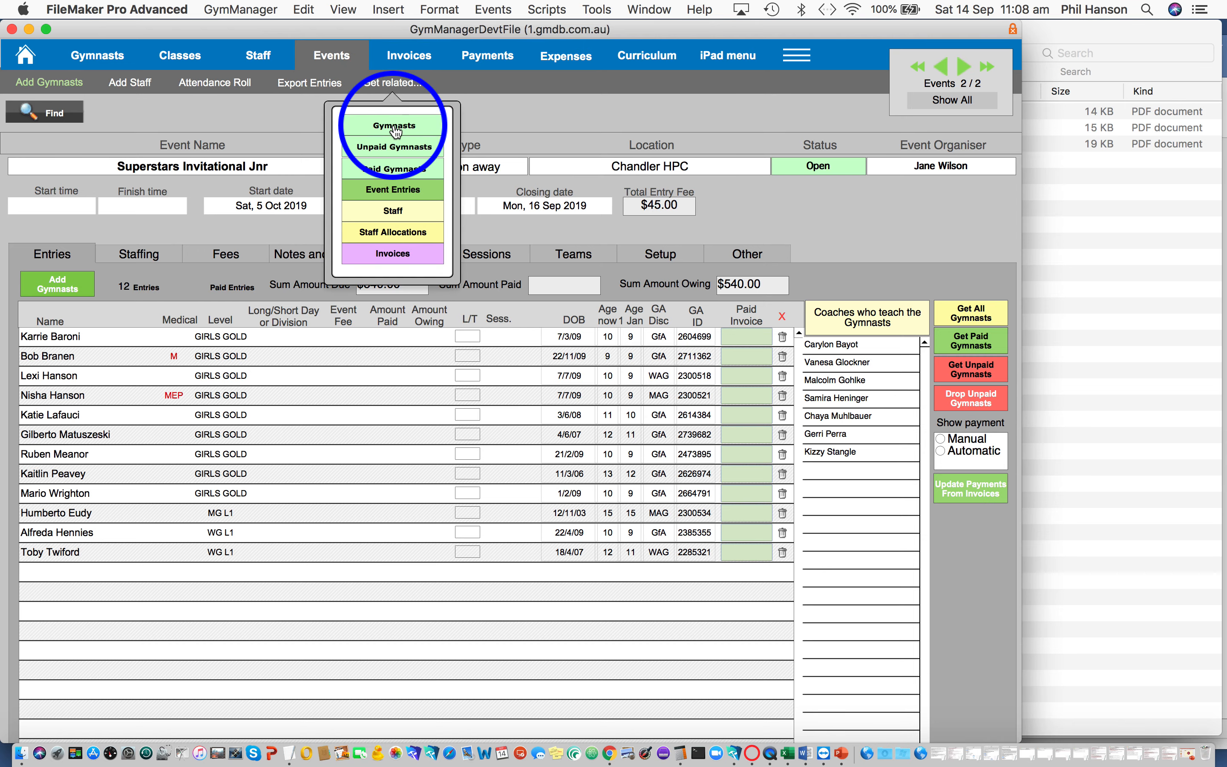
pyautogui.click(332, 56)
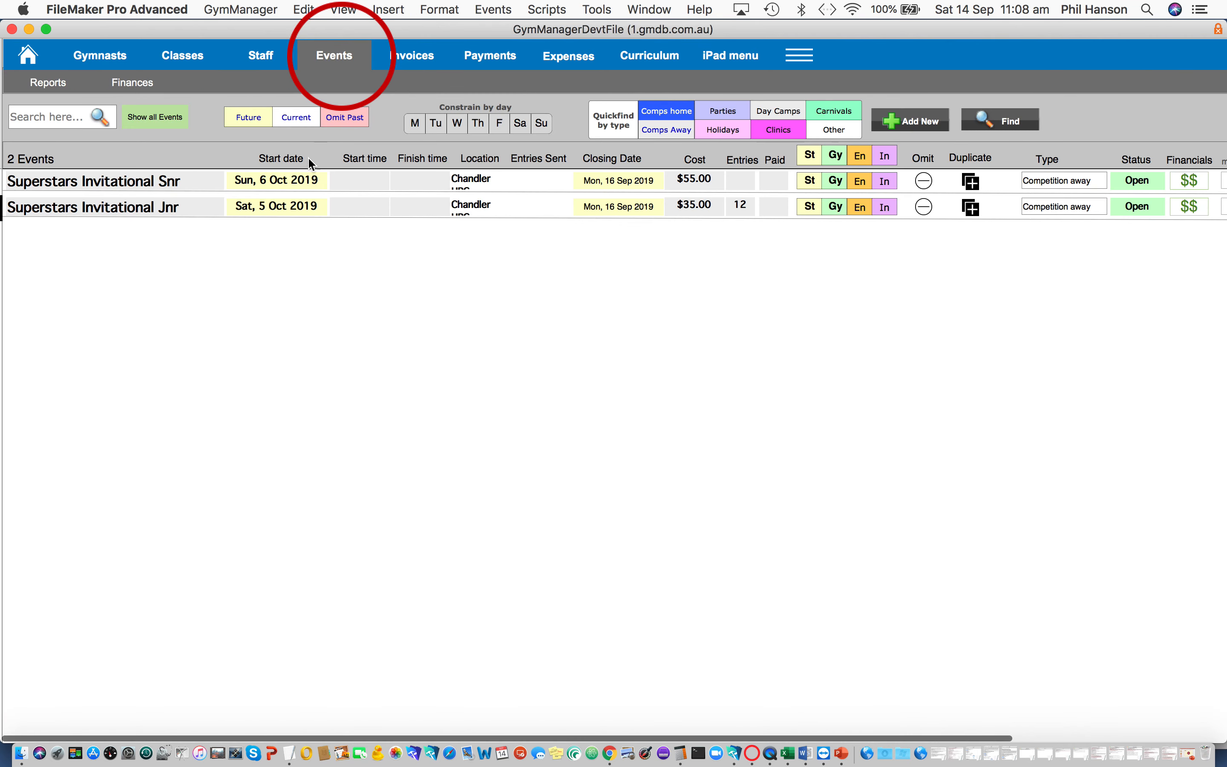
pyautogui.click(836, 207)
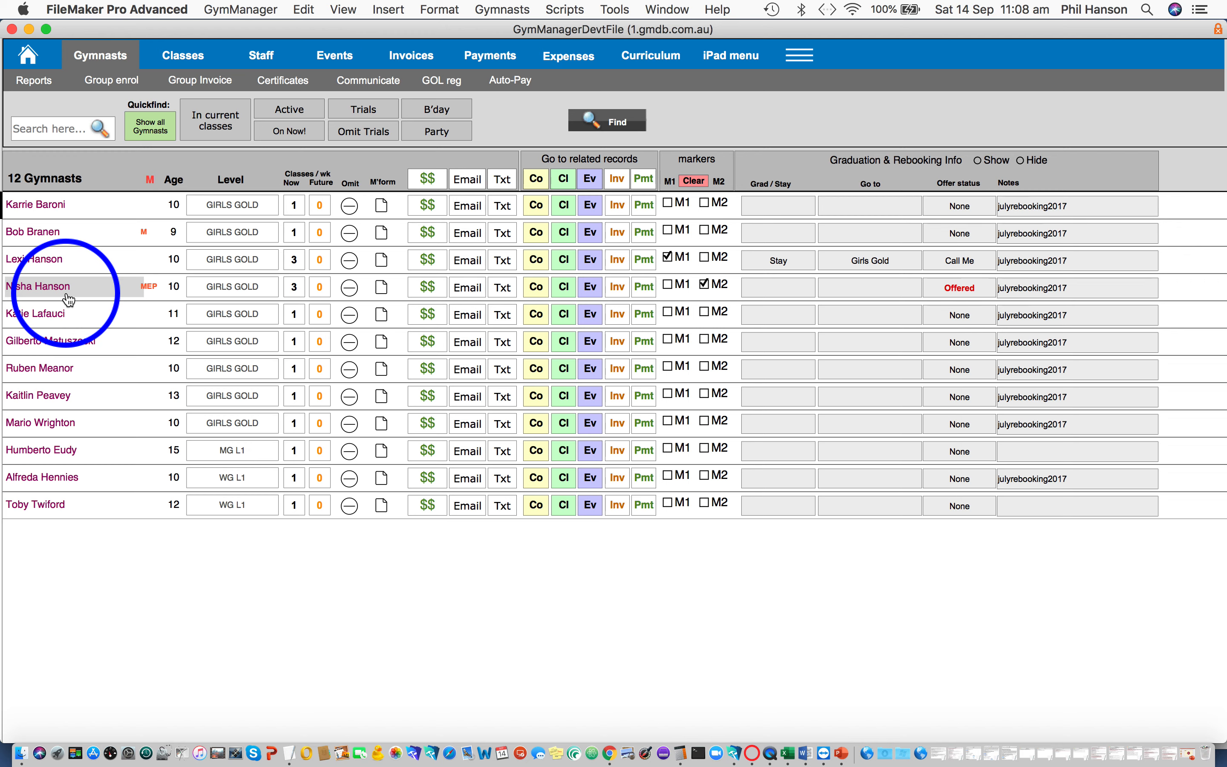
# - Group invoice the found set of gymnasts for the current event, Superstars Invitational Jnr
pyautogui.click(207, 83)
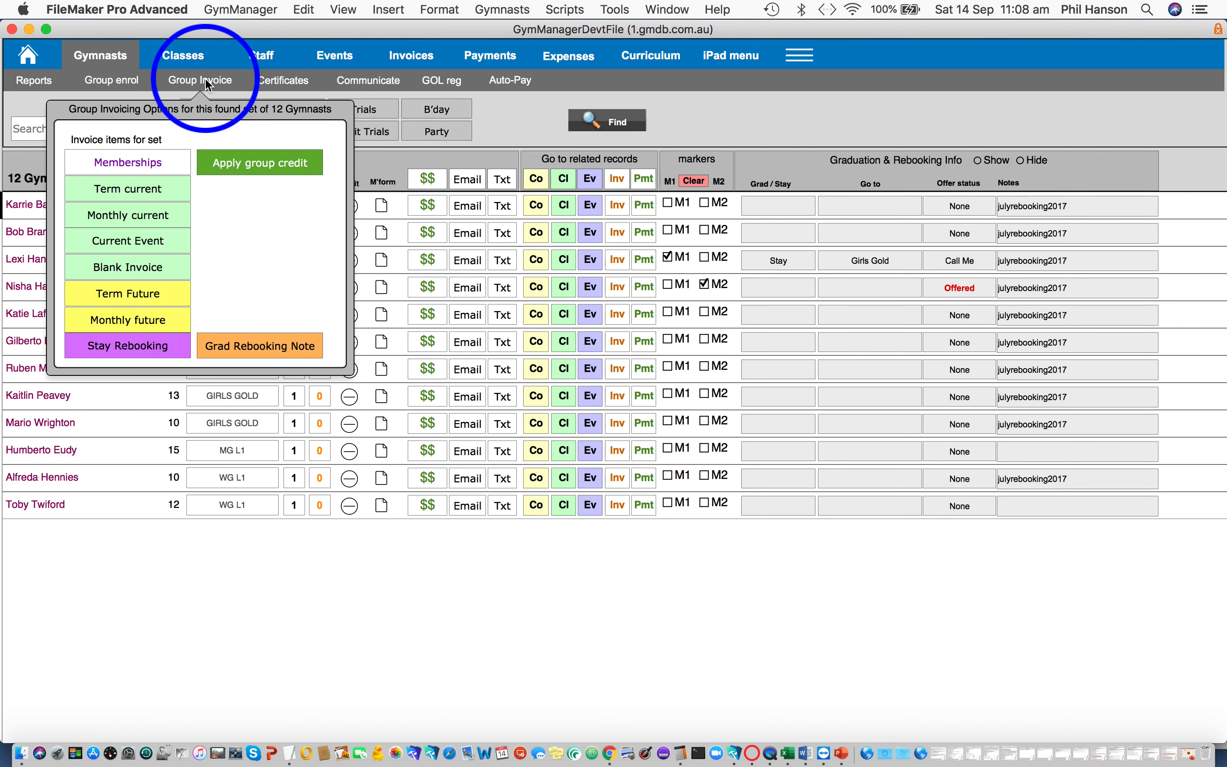
pyautogui.click(158, 246)
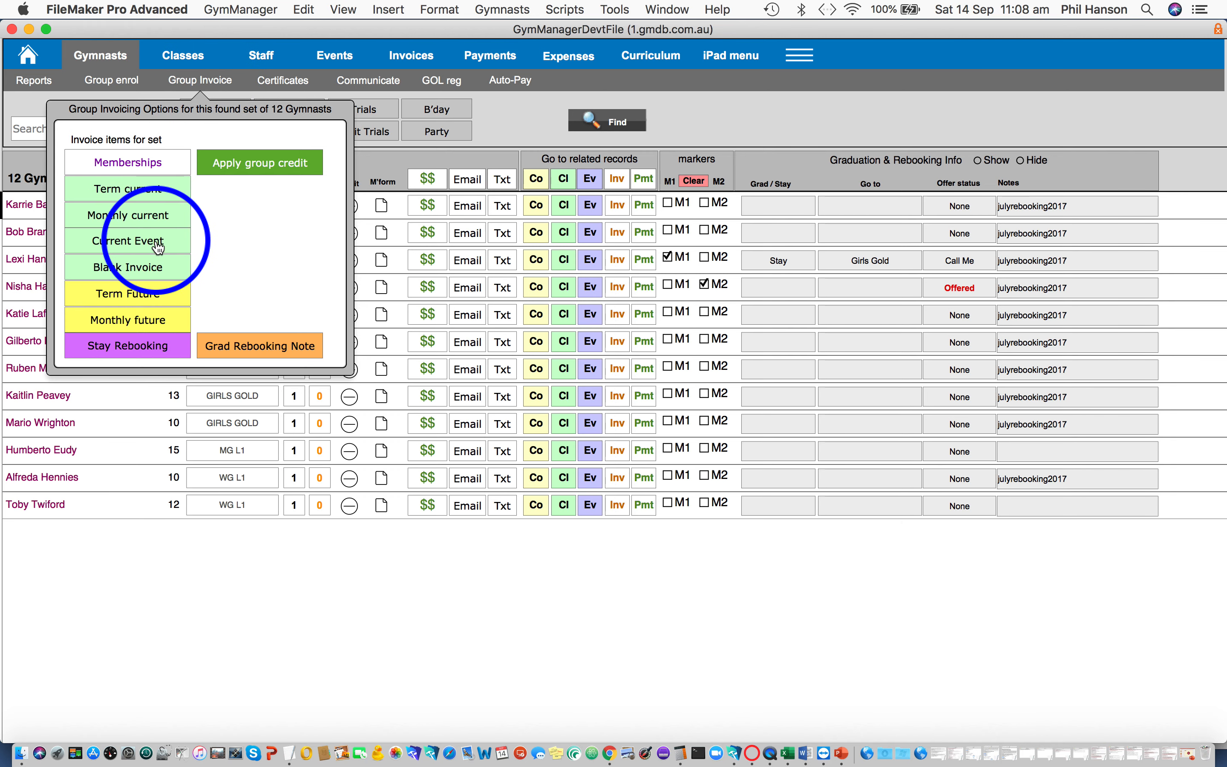
pyautogui.click(158, 246)
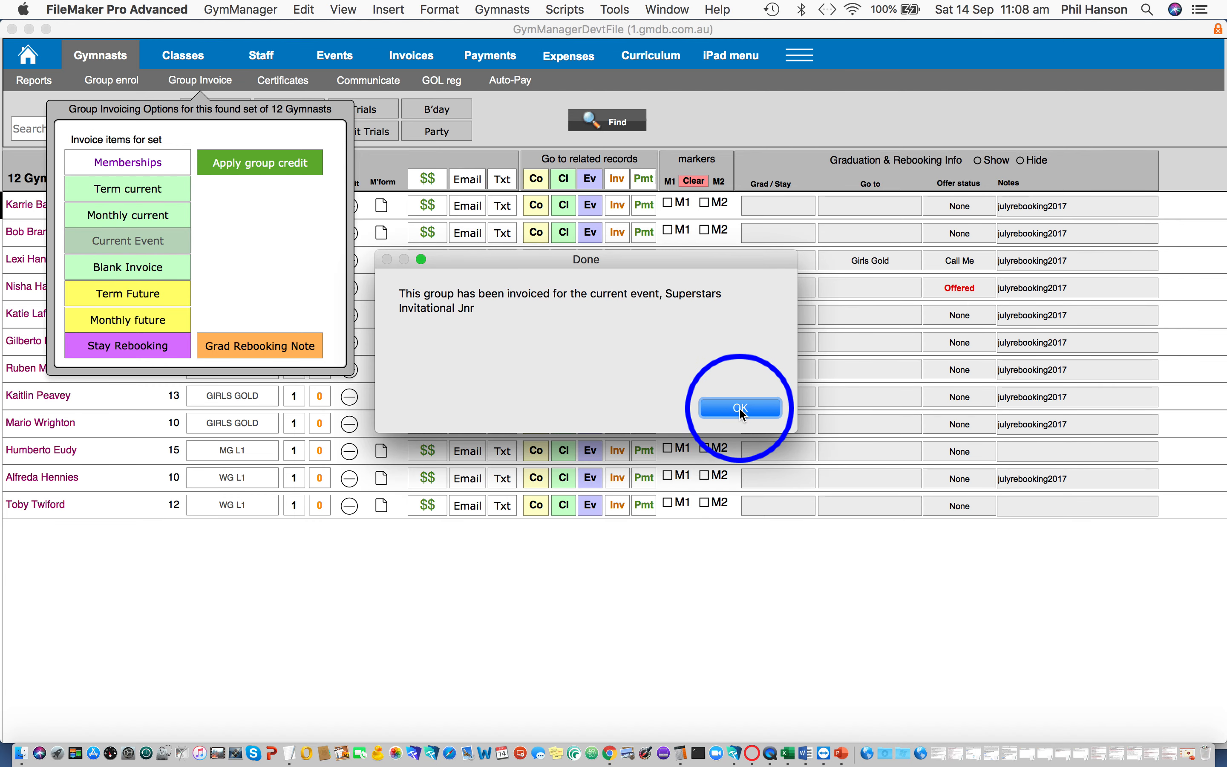
pyautogui.click(741, 412)
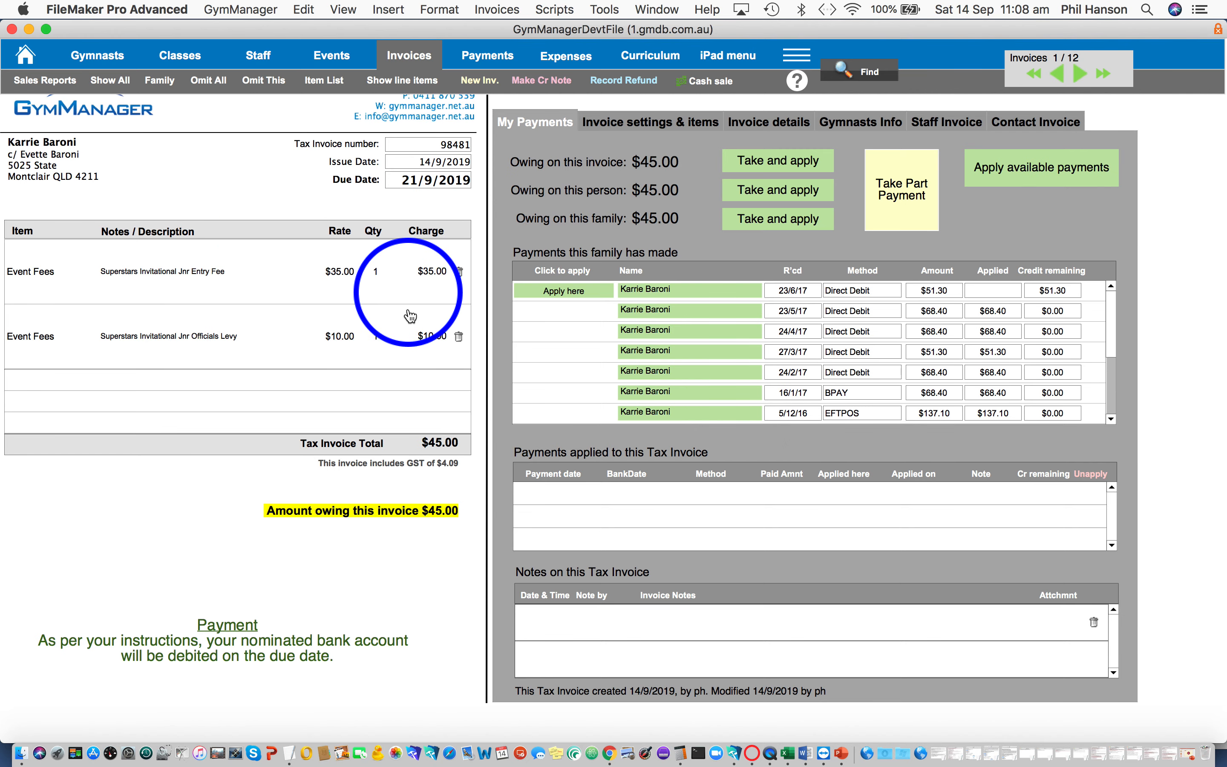
# - Page through the group's event invoices up to the sixth one, examining the charges and amounts owing
pyautogui.click(1081, 75)
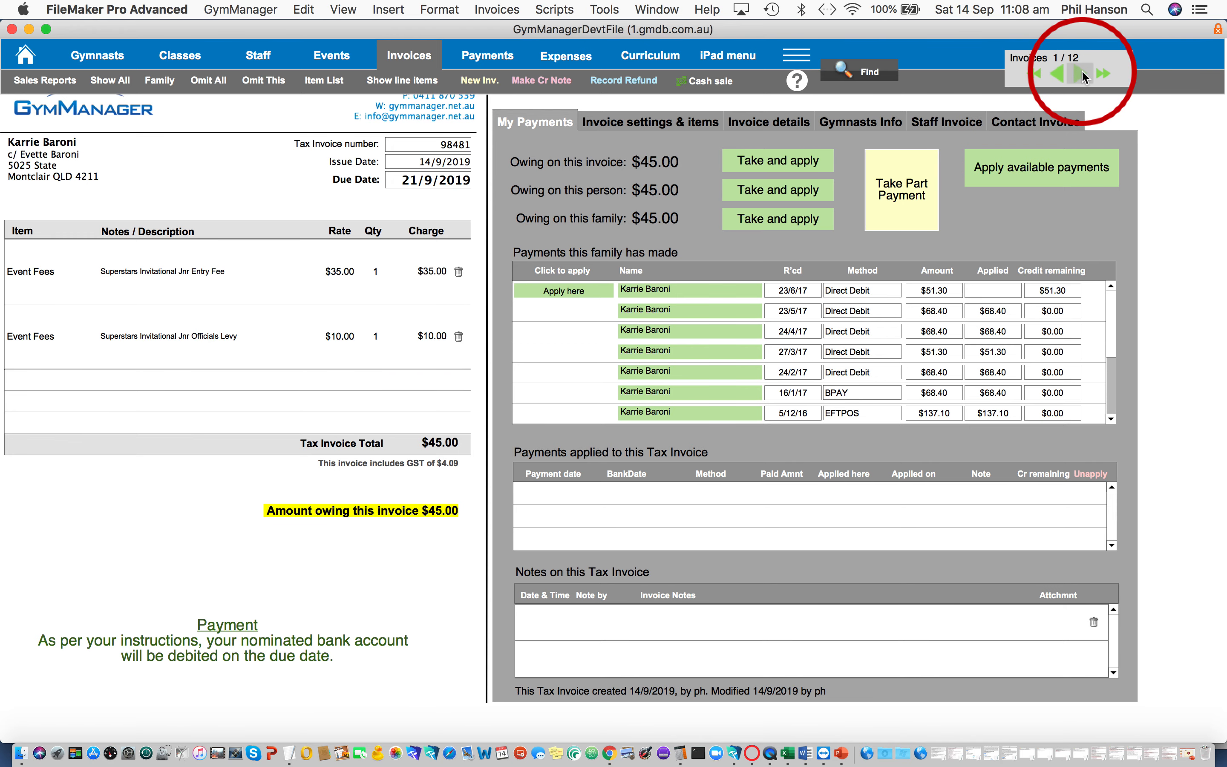
pyautogui.click(1082, 76)
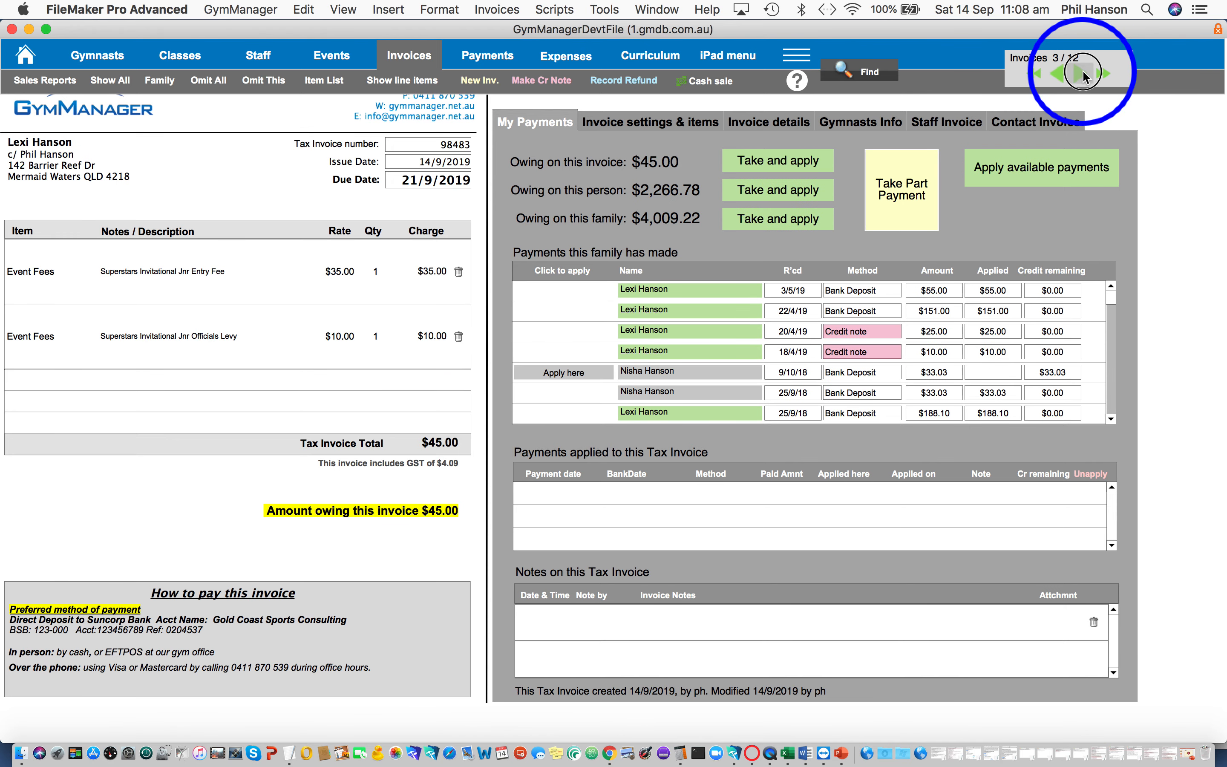
pyautogui.click(1082, 76)
pyautogui.click(1083, 76)
pyautogui.click(1083, 75)
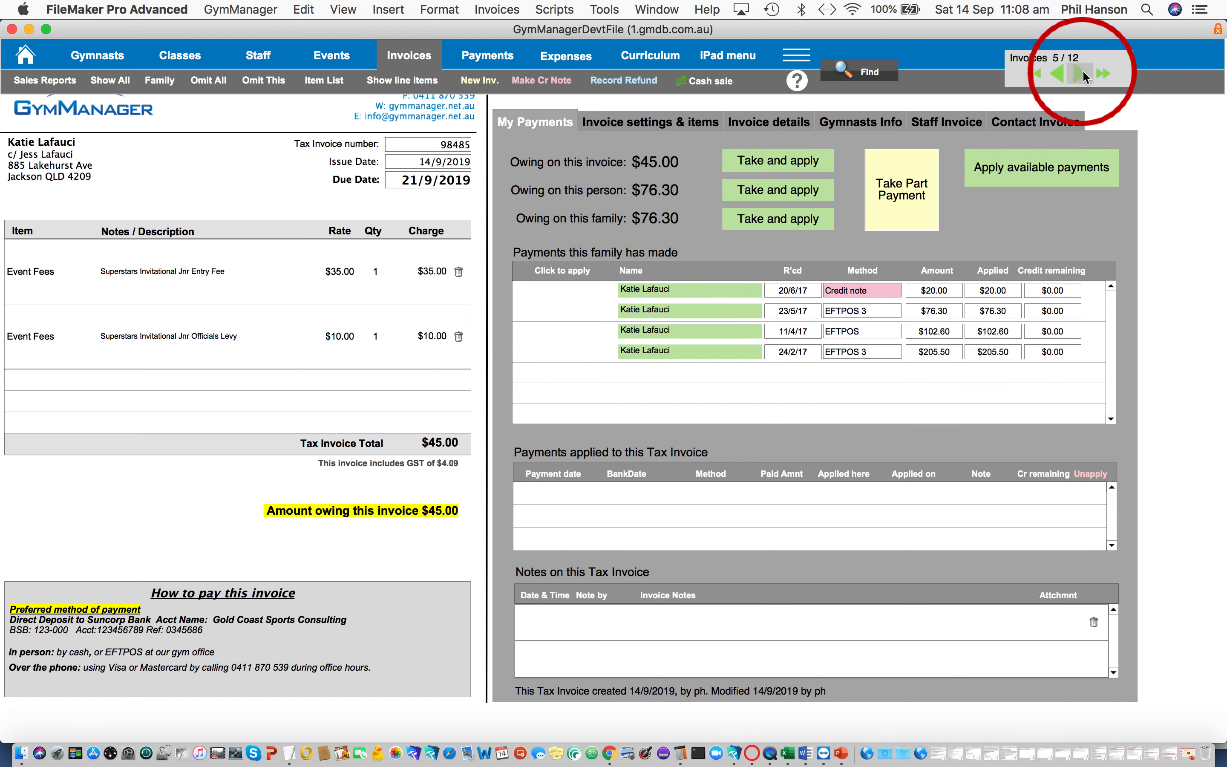
pyautogui.click(1082, 75)
pyautogui.click(1067, 76)
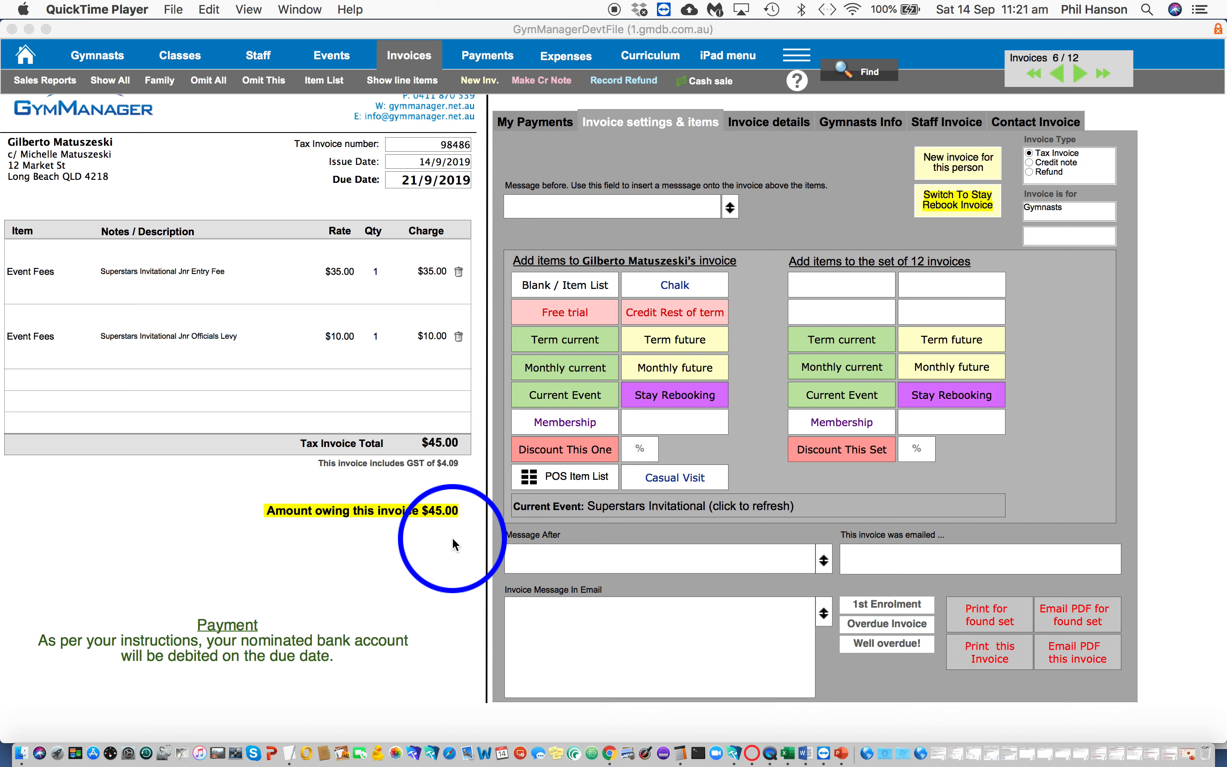
# - View the point-of-sale items that can be added to this invoice, and close the list without adding any
pyautogui.click(562, 481)
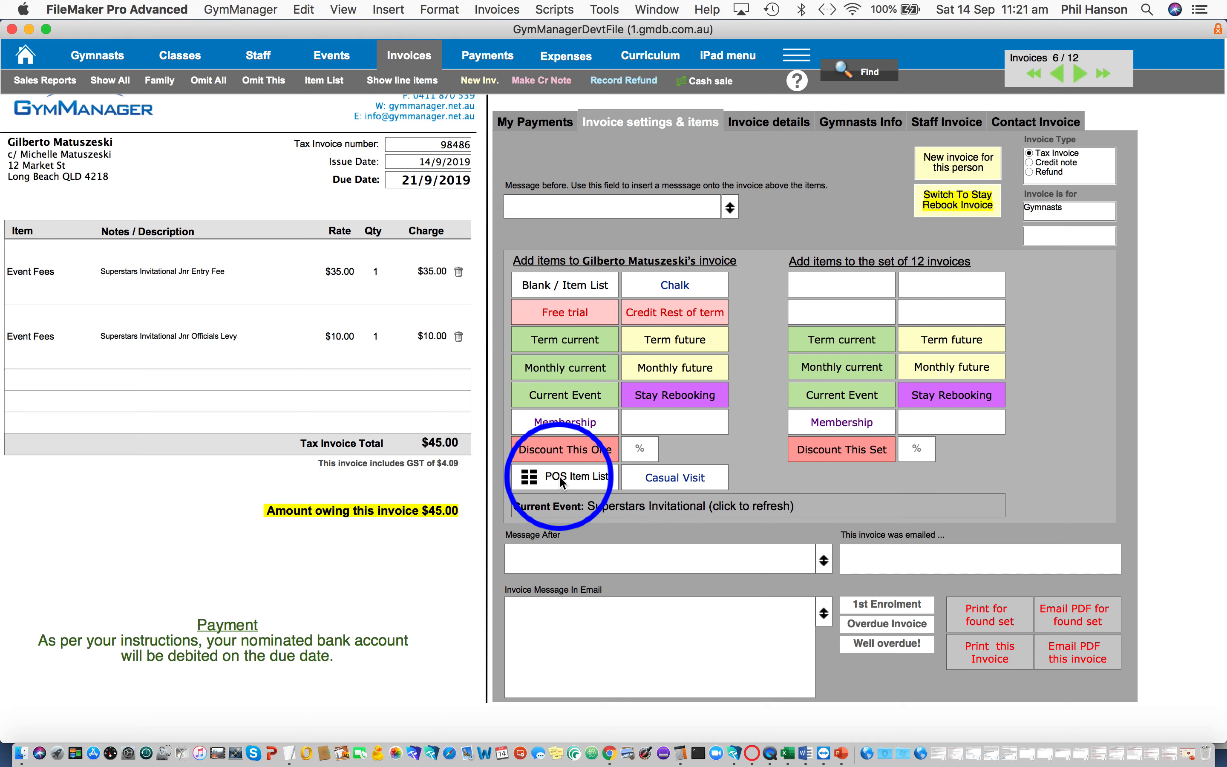
pyautogui.click(559, 481)
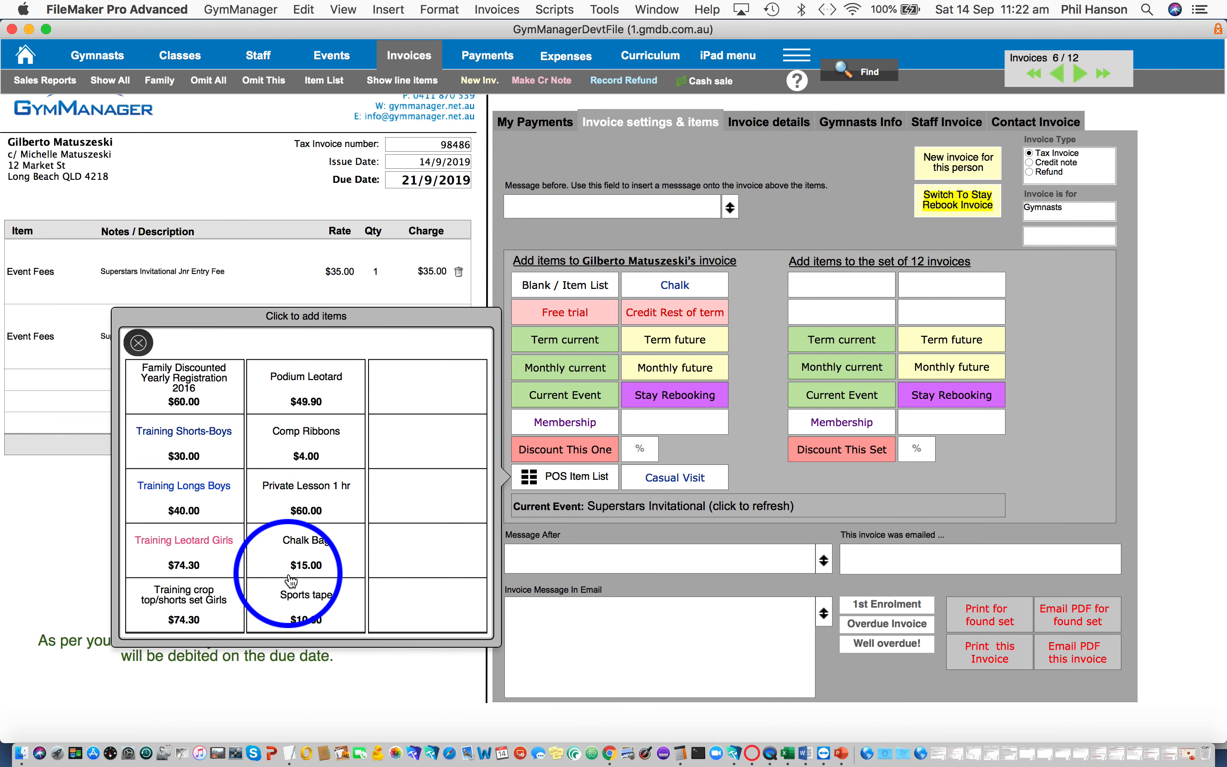
pyautogui.click(565, 476)
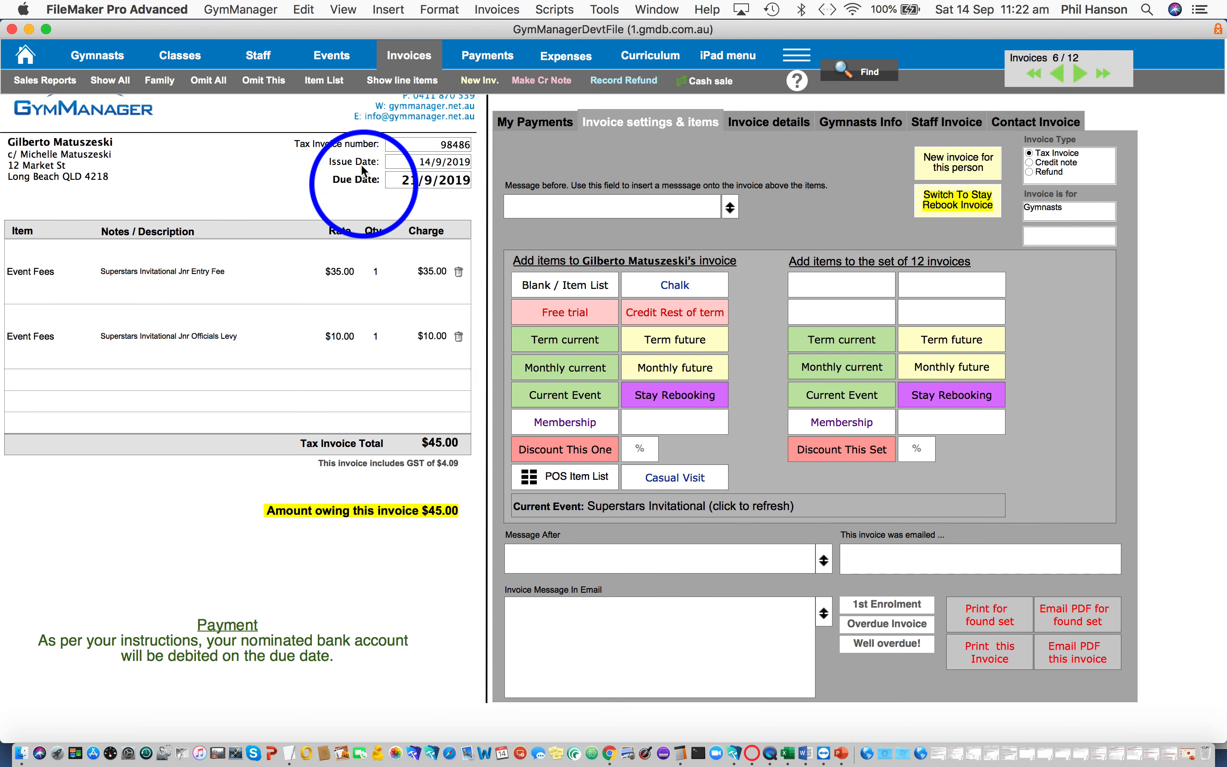
# - Add a Level Test item to the invoice items list with the notes "Level Test Fee" and an amount of 11
pyautogui.keyDown('super'); pyautogui.click(324, 81); pyautogui.keyUp('super')
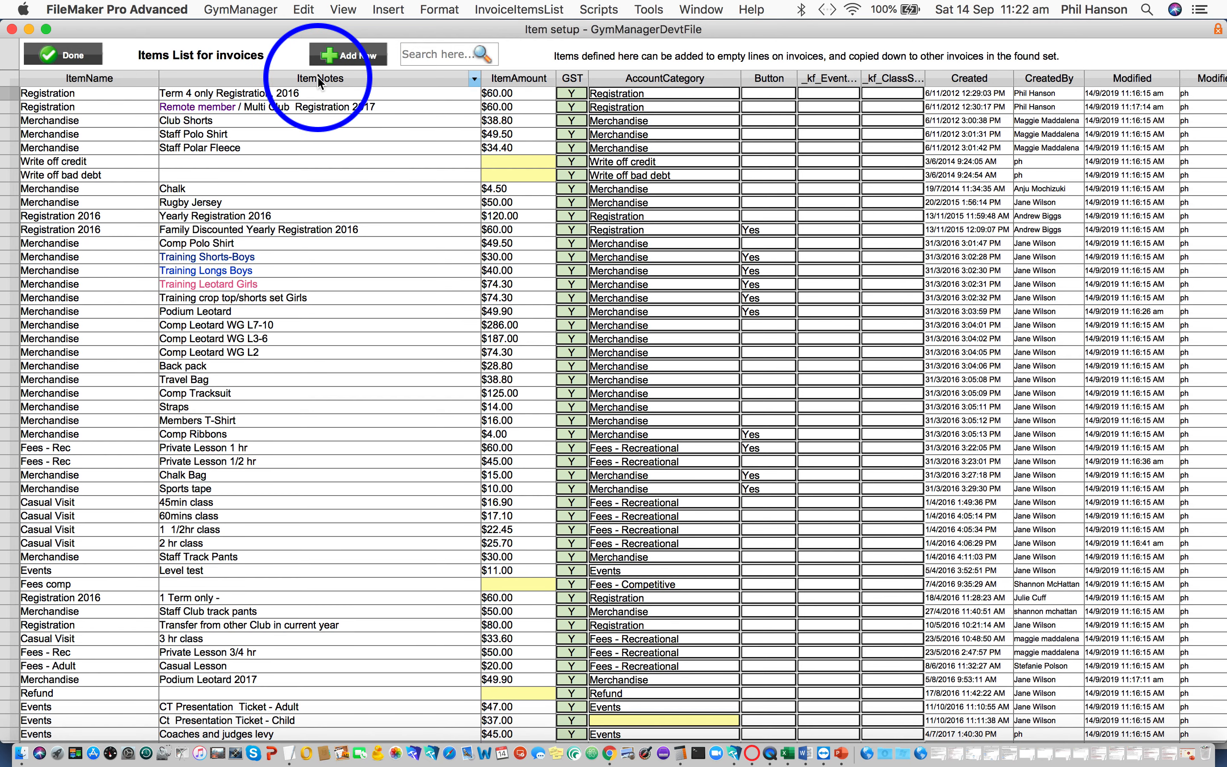
pyautogui.click(349, 56)
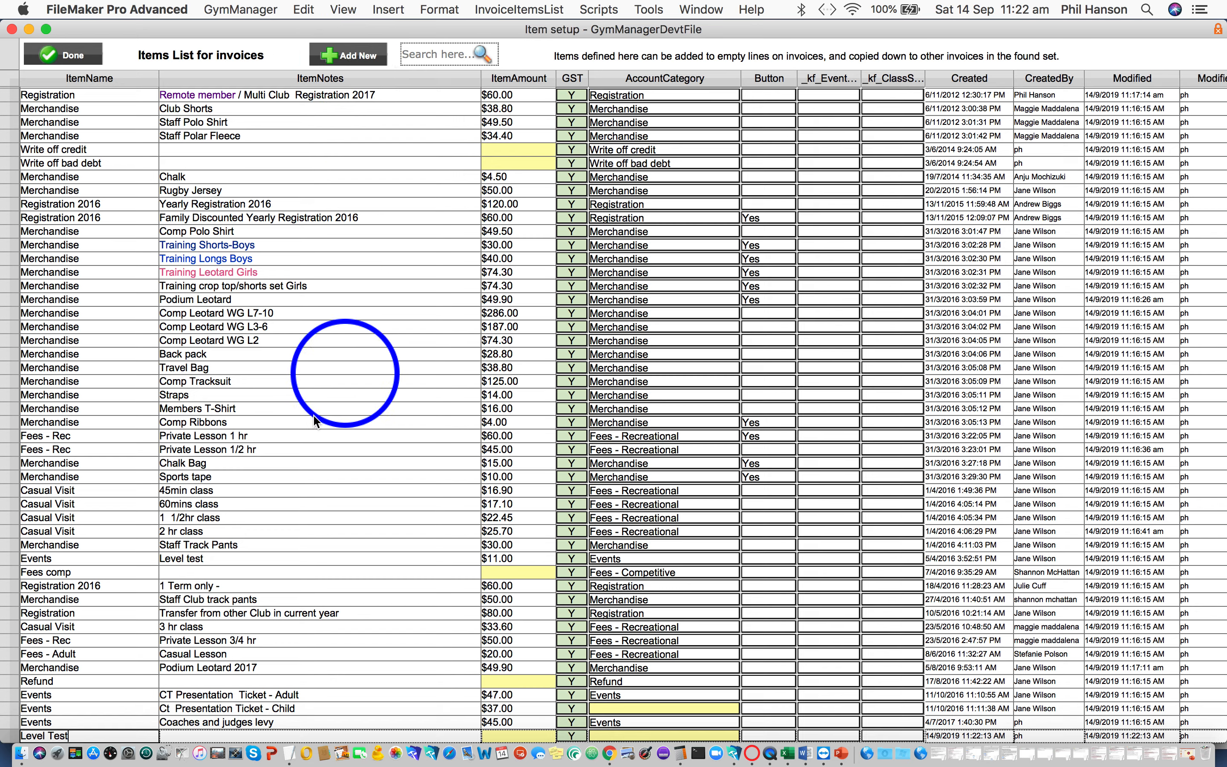
pyautogui.click(186, 735)
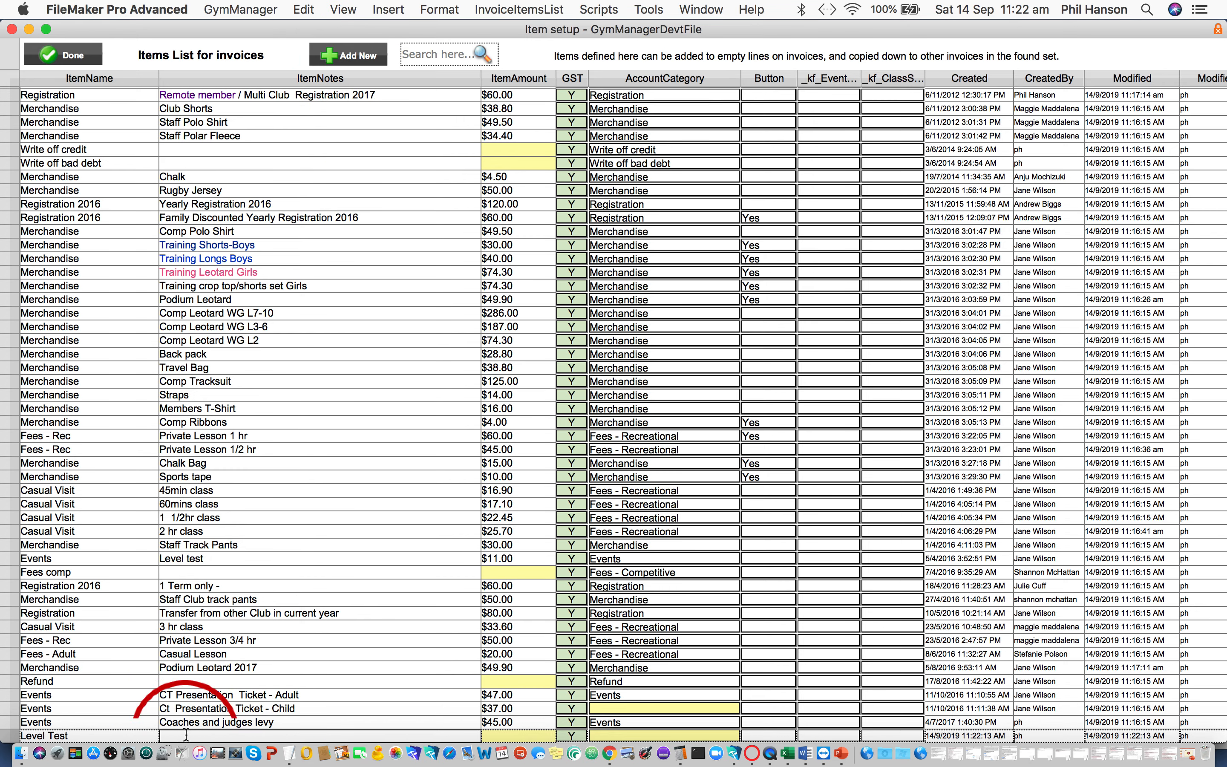
pyautogui.write('Le')
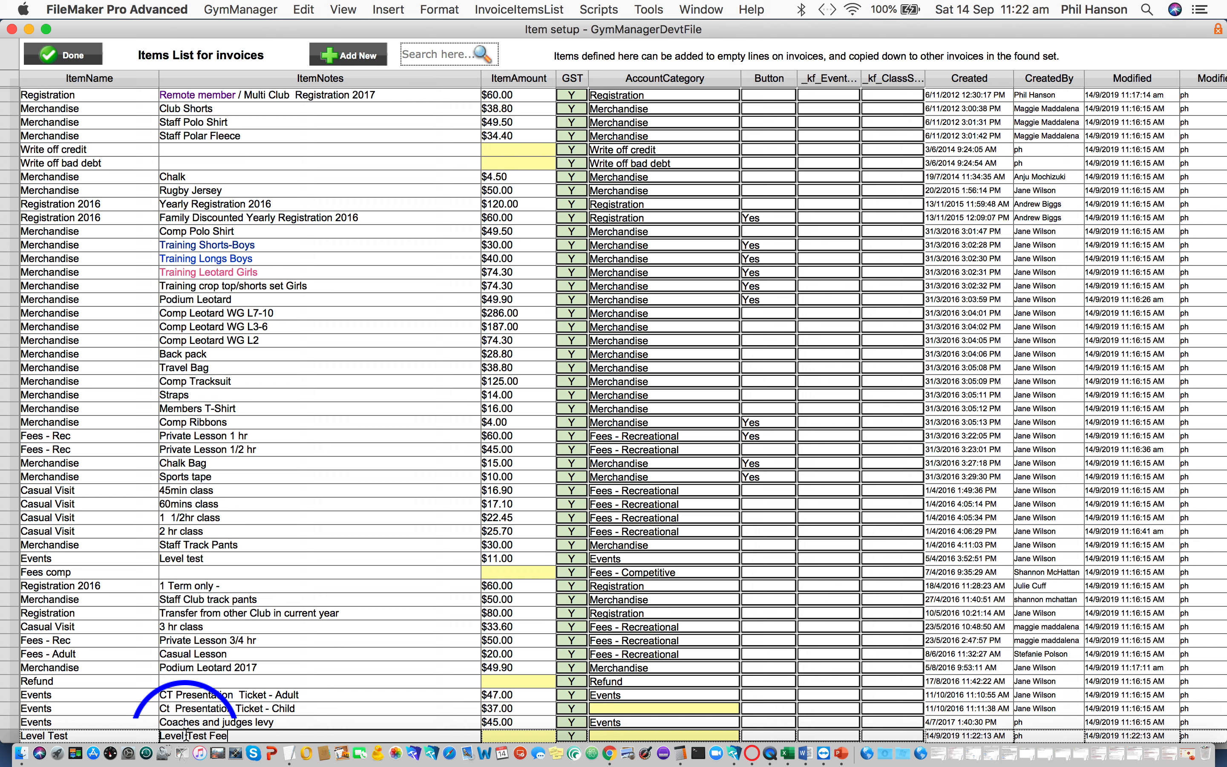
pyautogui.write('vel Test Fee')
pyautogui.click(491, 734)
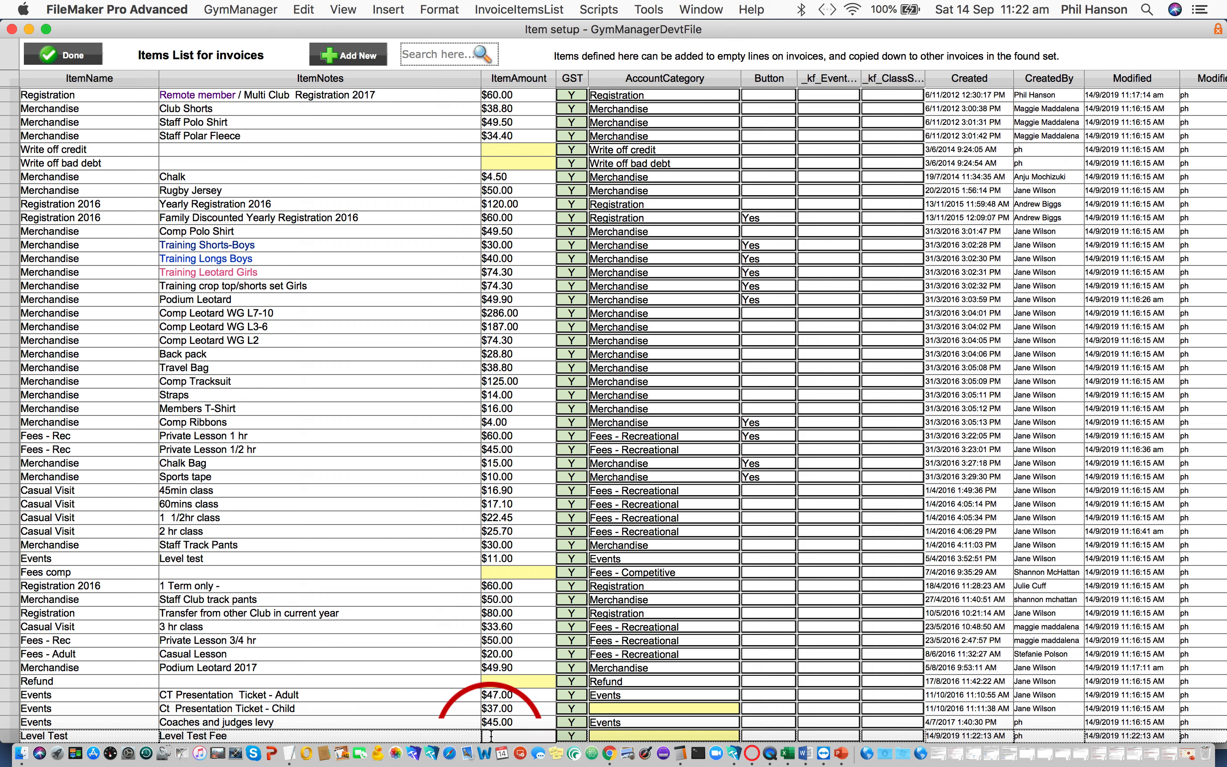
pyautogui.write('11')
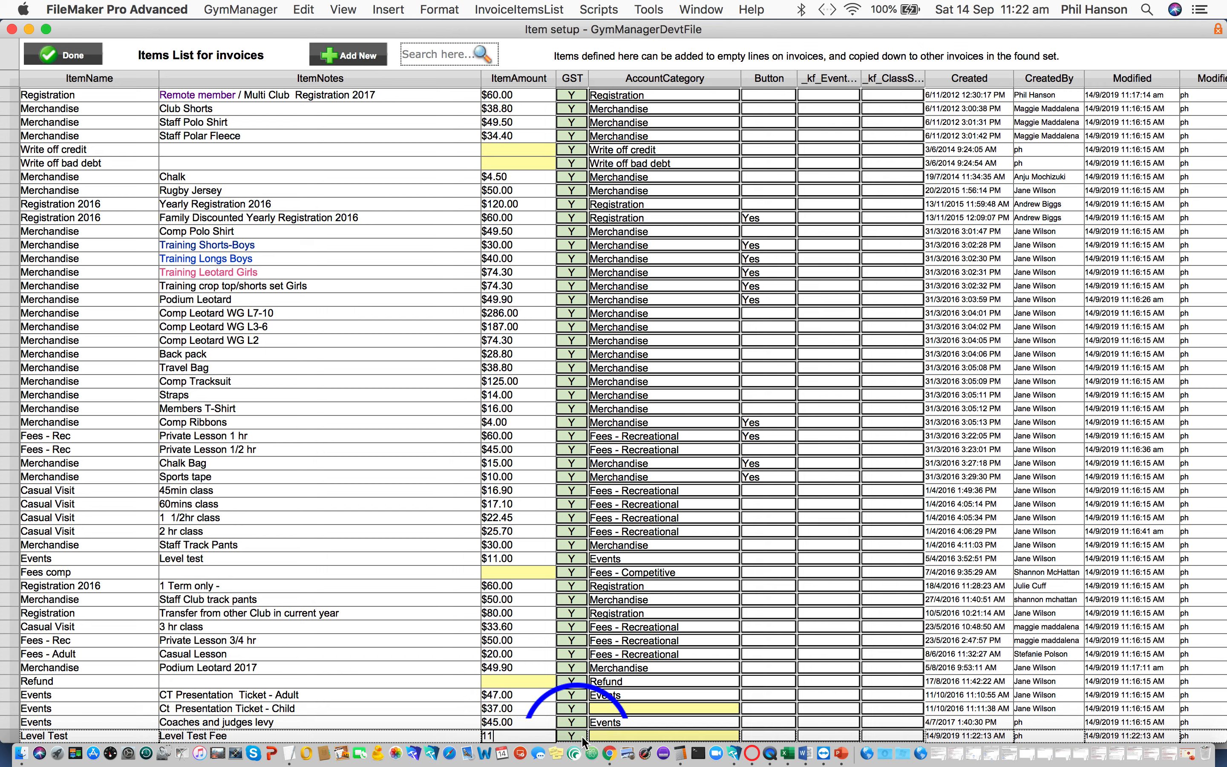
# - Assign the new Level Test item to the Events account category, set its Button value to Yes, and finish the item setup
pyautogui.click(606, 734)
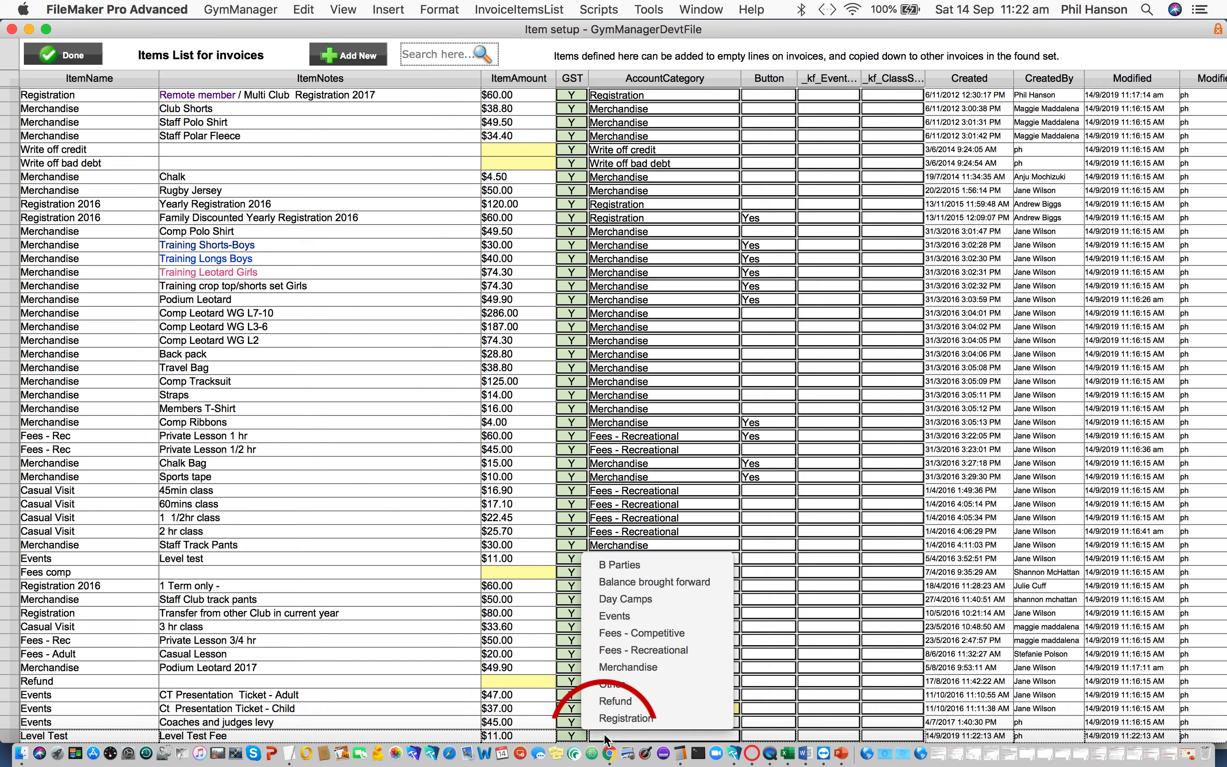
pyautogui.click(627, 616)
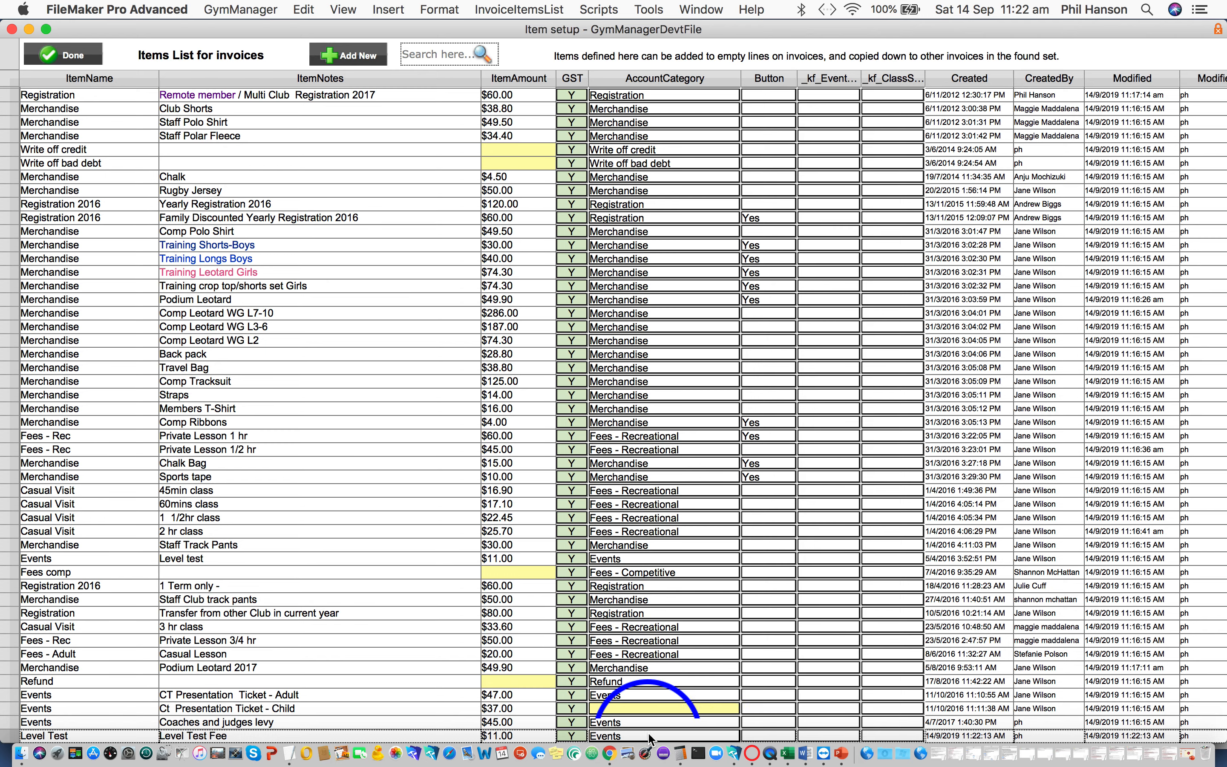
pyautogui.click(760, 735)
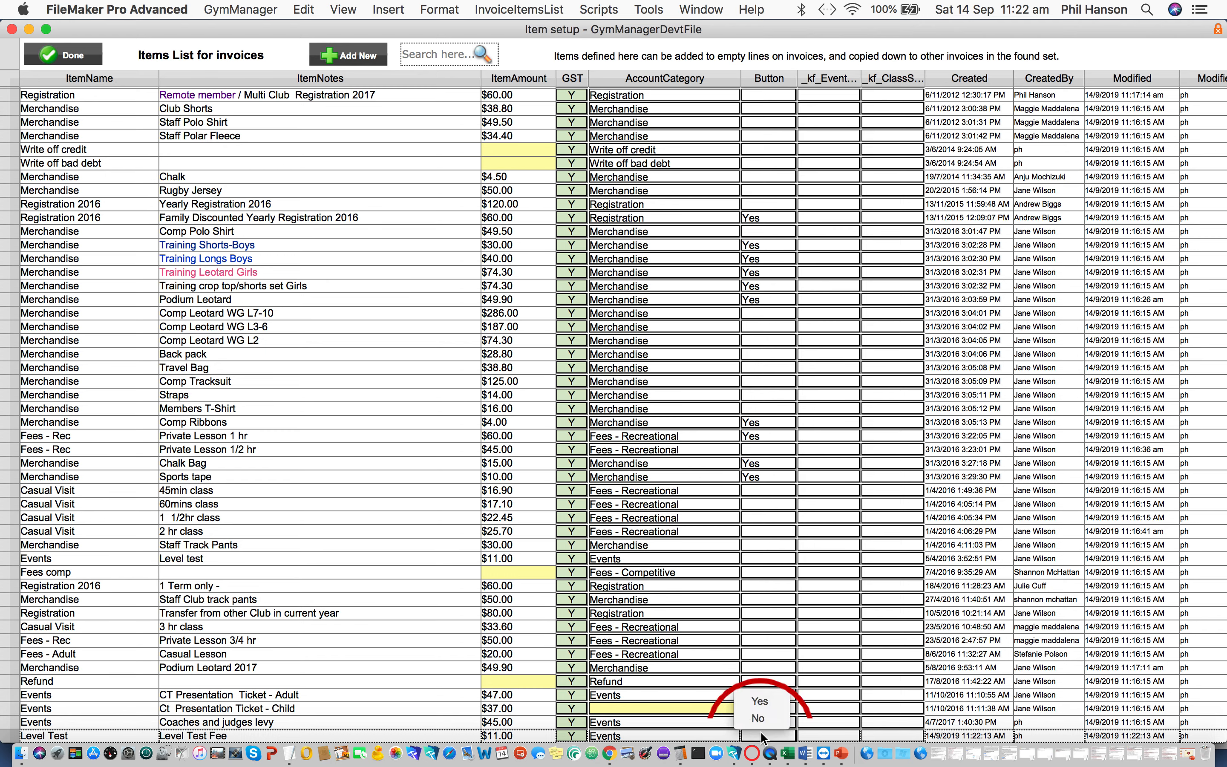
pyautogui.click(761, 701)
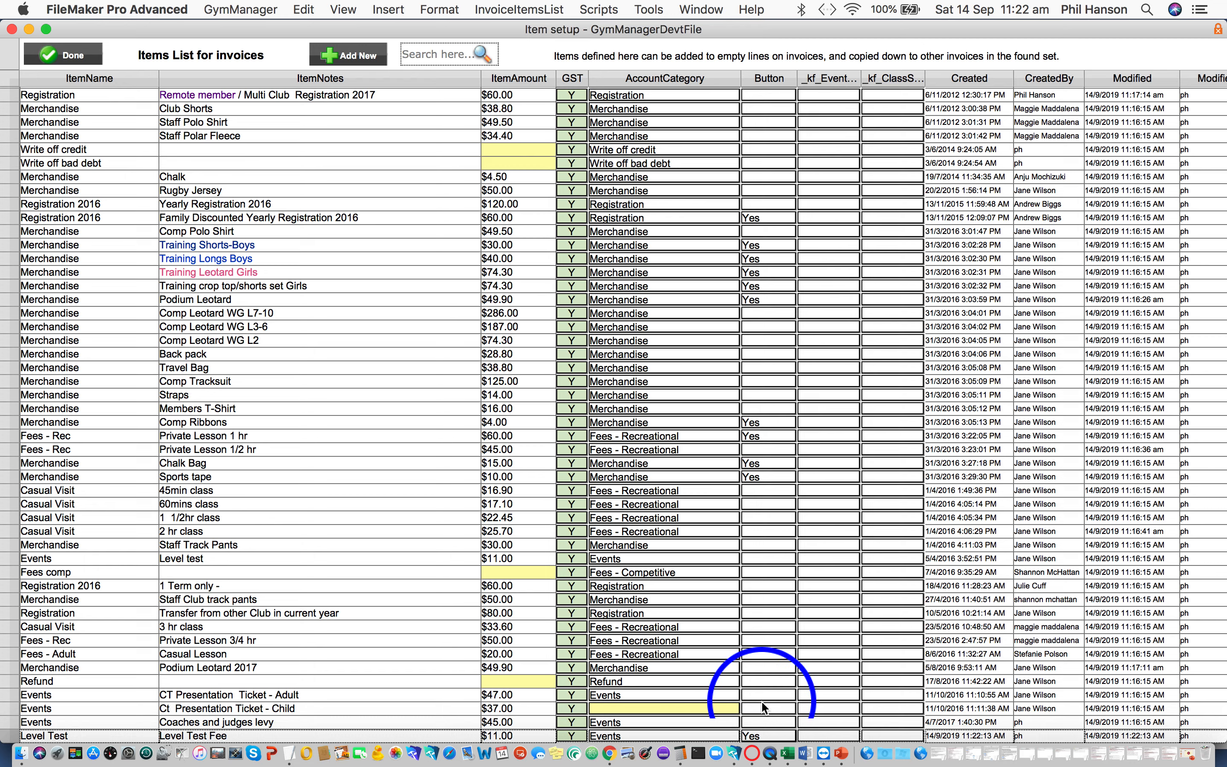
pyautogui.click(87, 60)
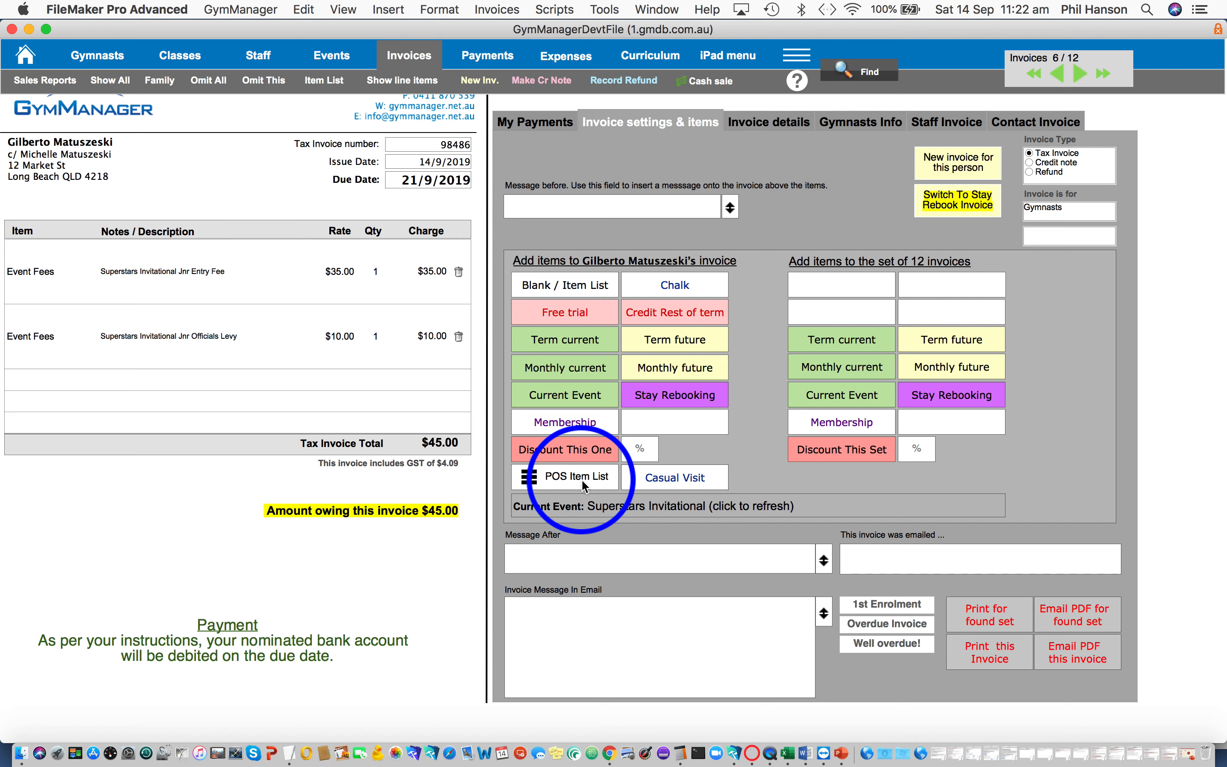
# - Add the Level Test Fee from the point-of-sale items to the first invoice in the set
pyautogui.click(1035, 75)
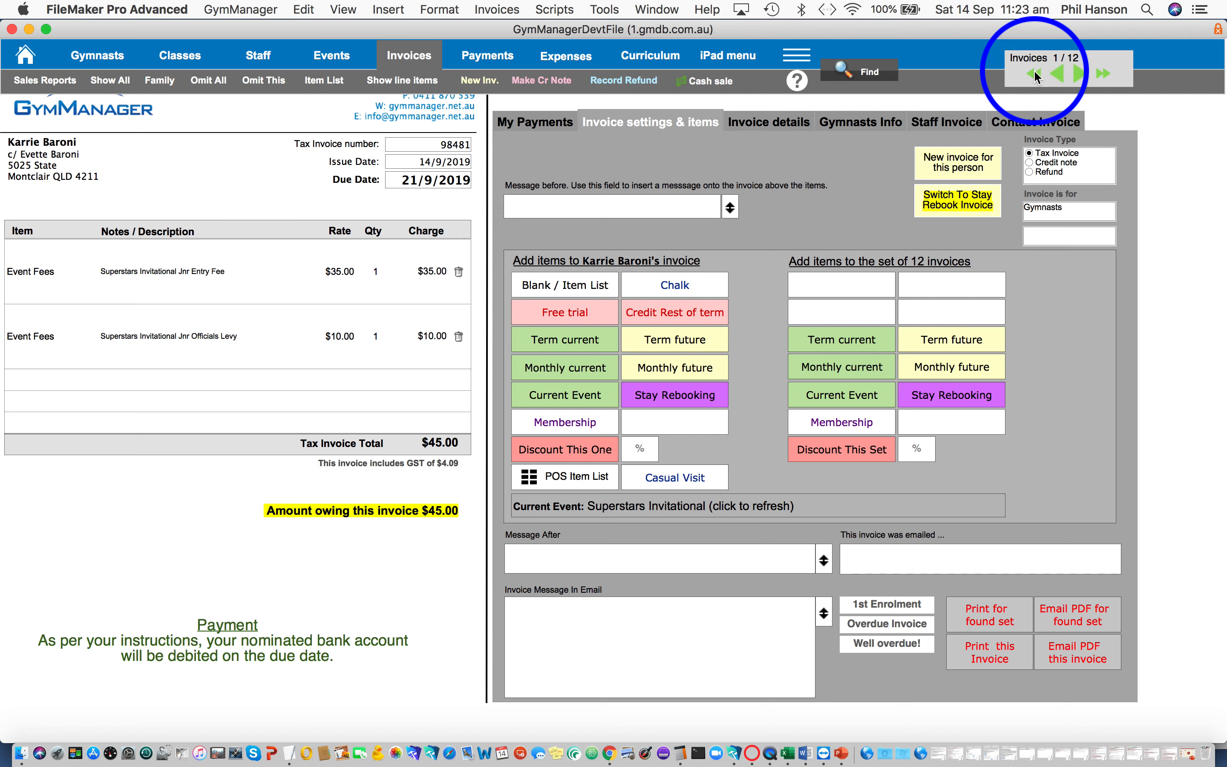
pyautogui.click(593, 482)
pyautogui.click(420, 402)
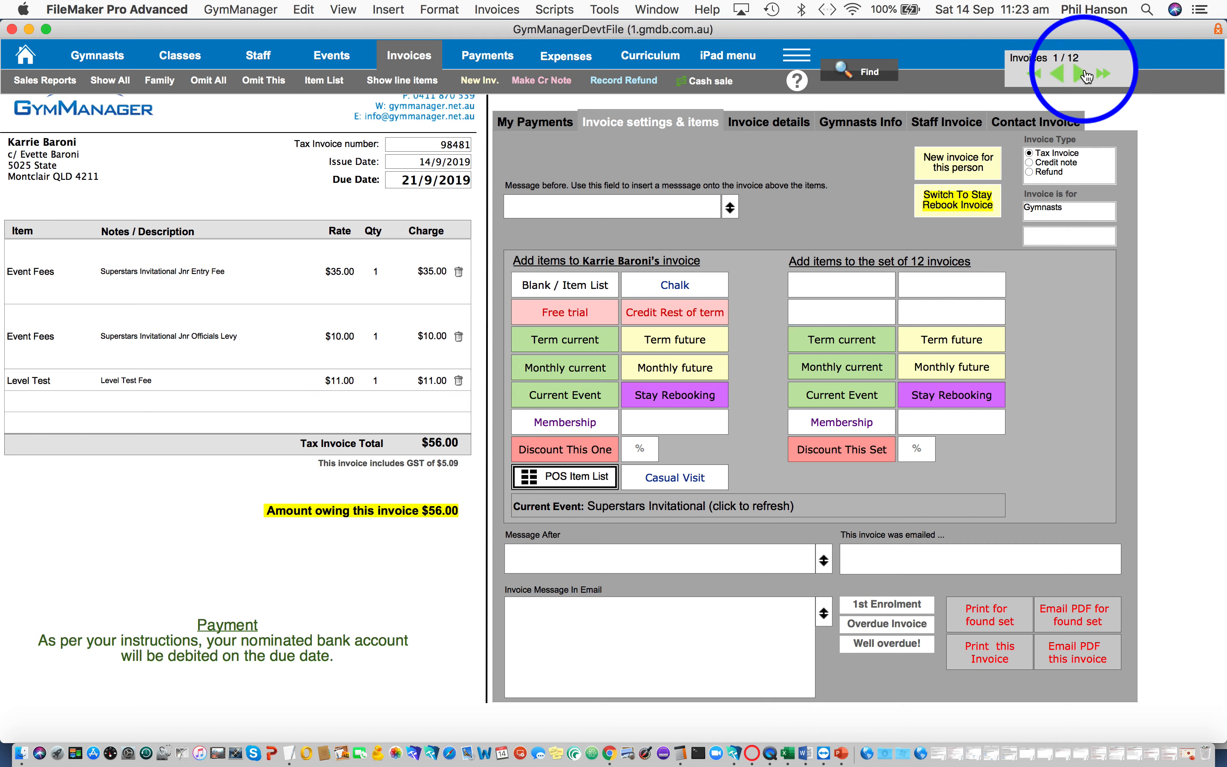
# - Page forward through the event invoices and back to the first, examining which ones carry the Level Test charge
pyautogui.click(1085, 75)
pyautogui.click(1084, 74)
pyautogui.click(1084, 74)
pyautogui.click(1083, 74)
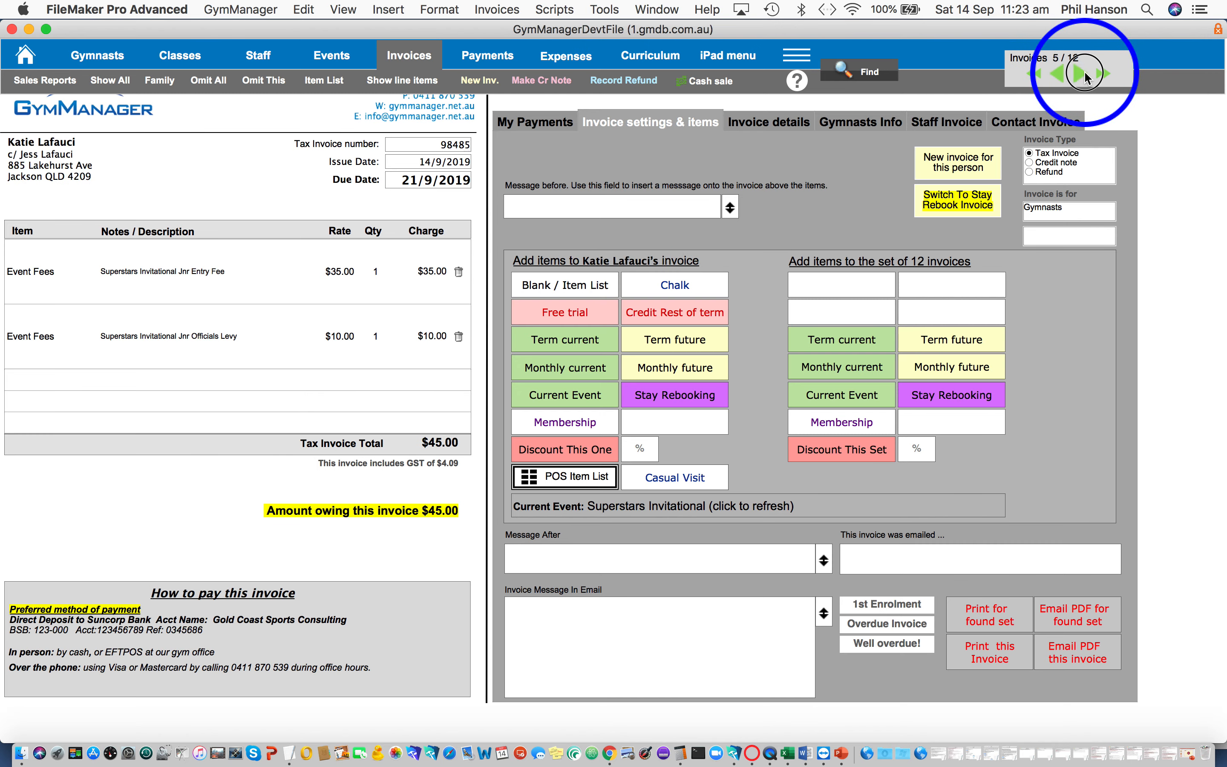
pyautogui.click(1083, 74)
pyautogui.click(1083, 74)
pyautogui.click(1084, 74)
pyautogui.click(1084, 74)
pyautogui.click(1064, 76)
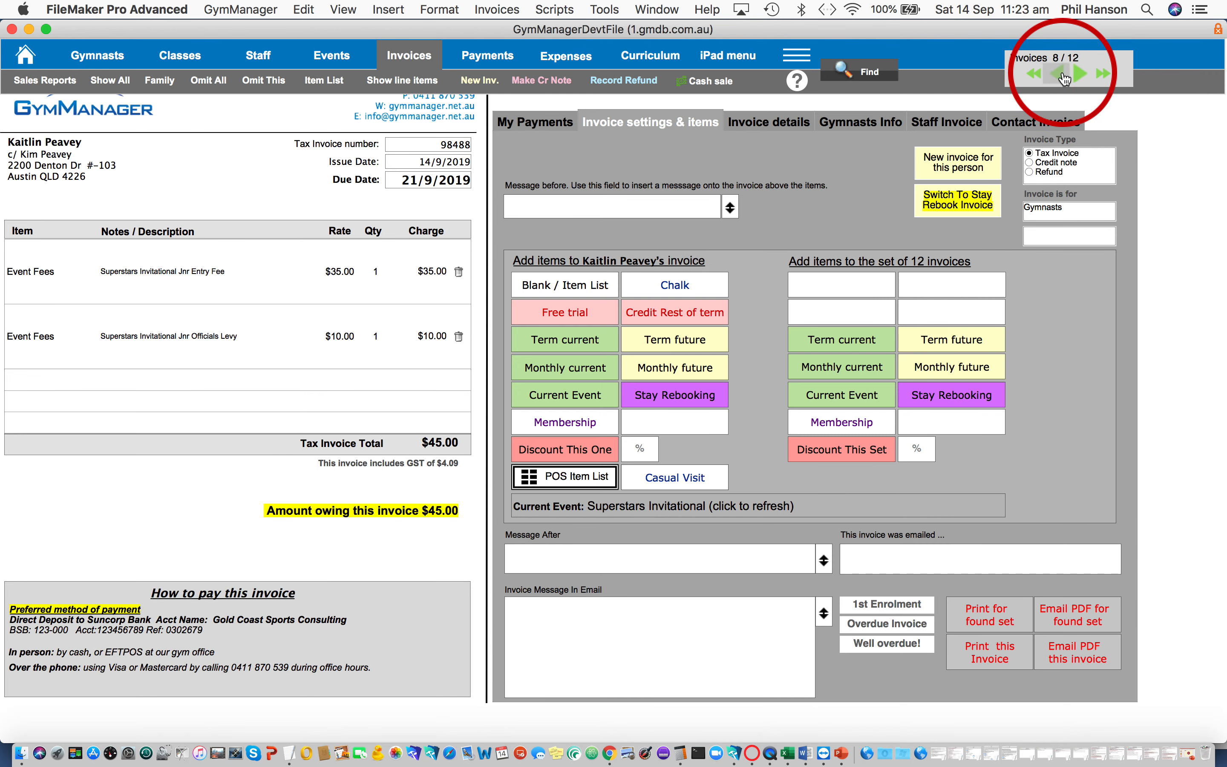
pyautogui.click(1064, 76)
pyautogui.click(1064, 76)
pyautogui.click(1063, 76)
pyautogui.click(1063, 76)
pyautogui.click(1063, 76)
pyautogui.click(1064, 76)
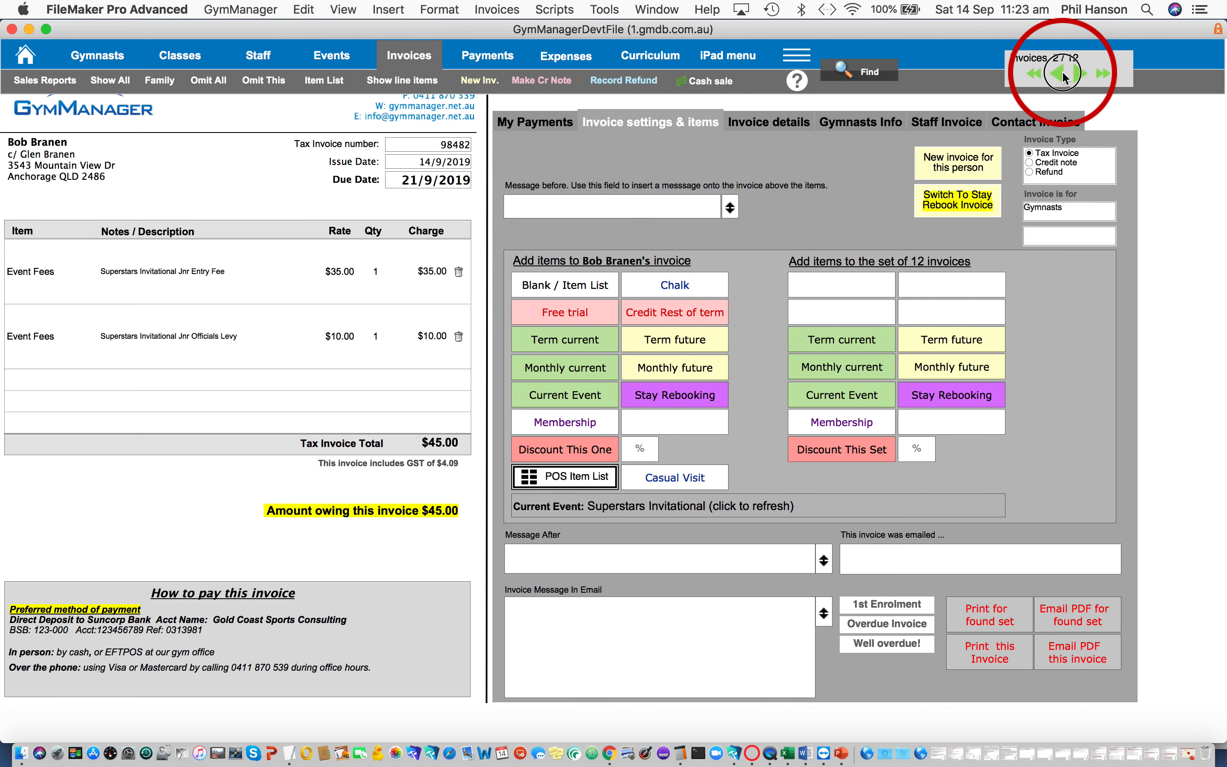
pyautogui.click(1064, 76)
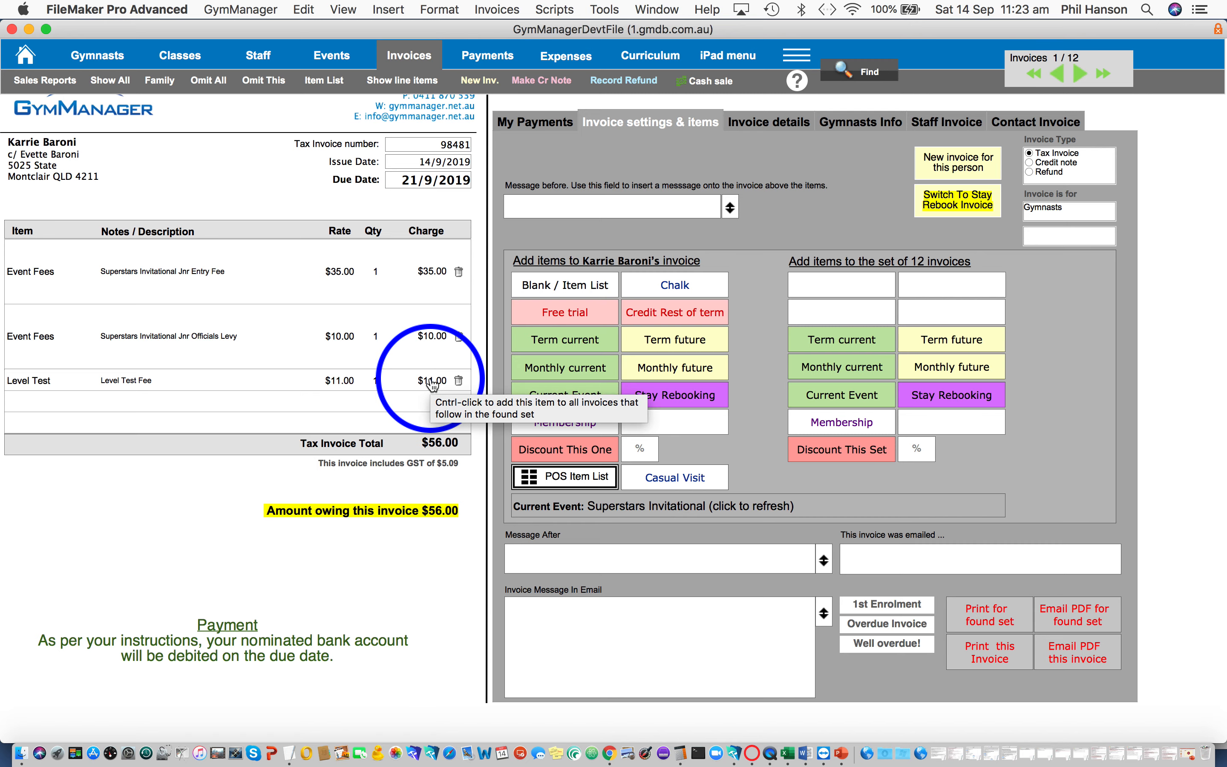
# - Copy the Level Test line from the first invoice to all invoices that follow in the found set
pyautogui.click(433, 384)
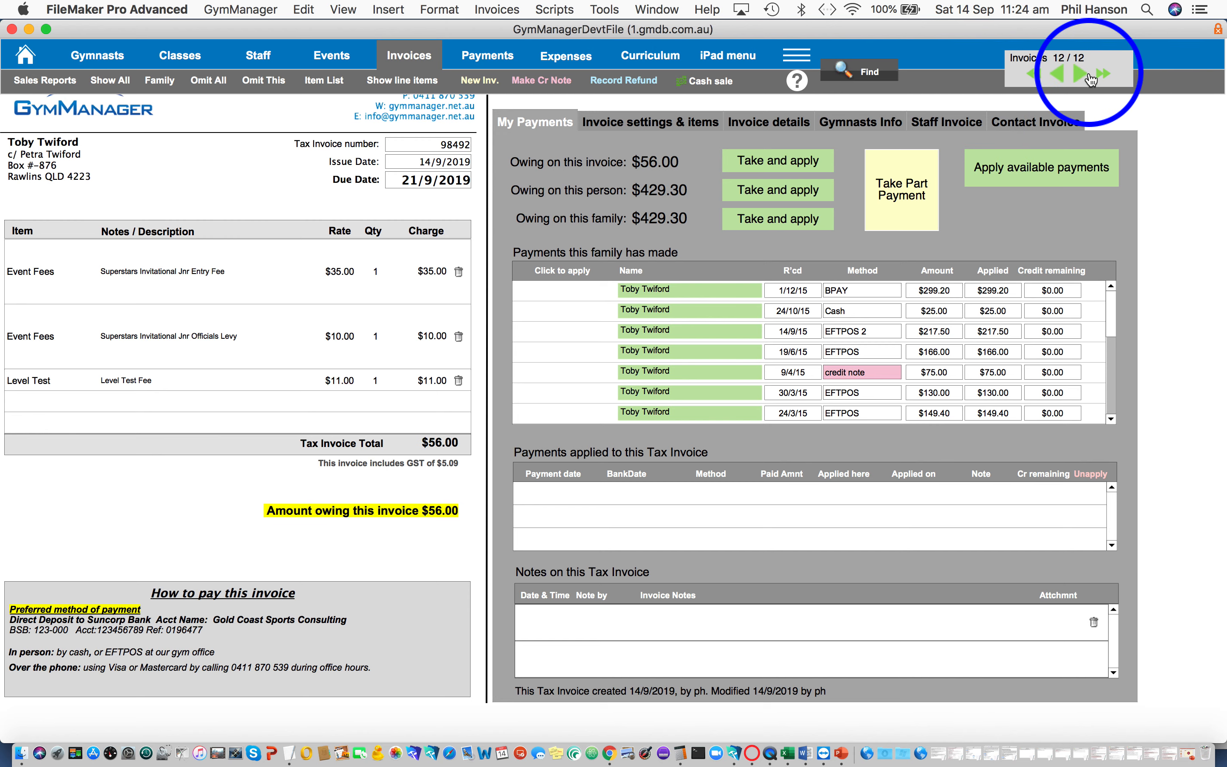
# - Page back from the last invoice to the first, examining the Level Test line and amount owing on each
pyautogui.click(1064, 74)
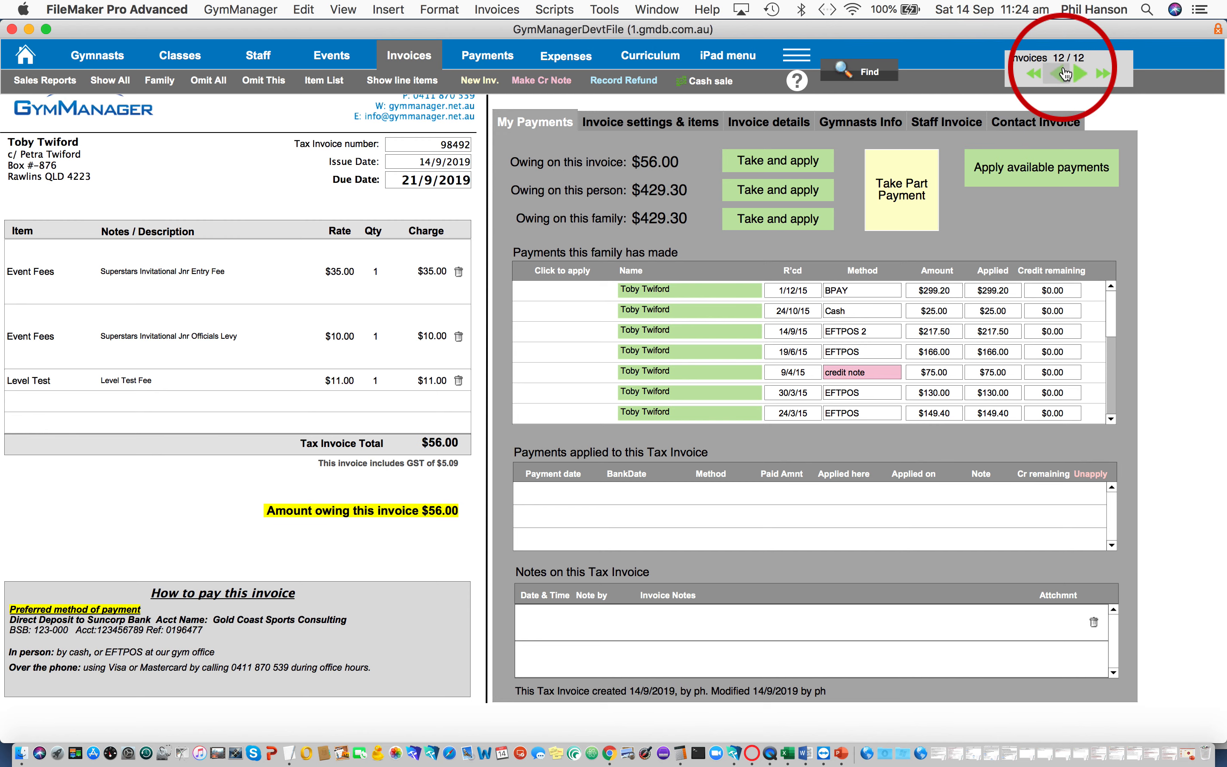
pyautogui.click(1064, 74)
pyautogui.click(1064, 75)
pyautogui.click(1064, 74)
pyautogui.click(1064, 74)
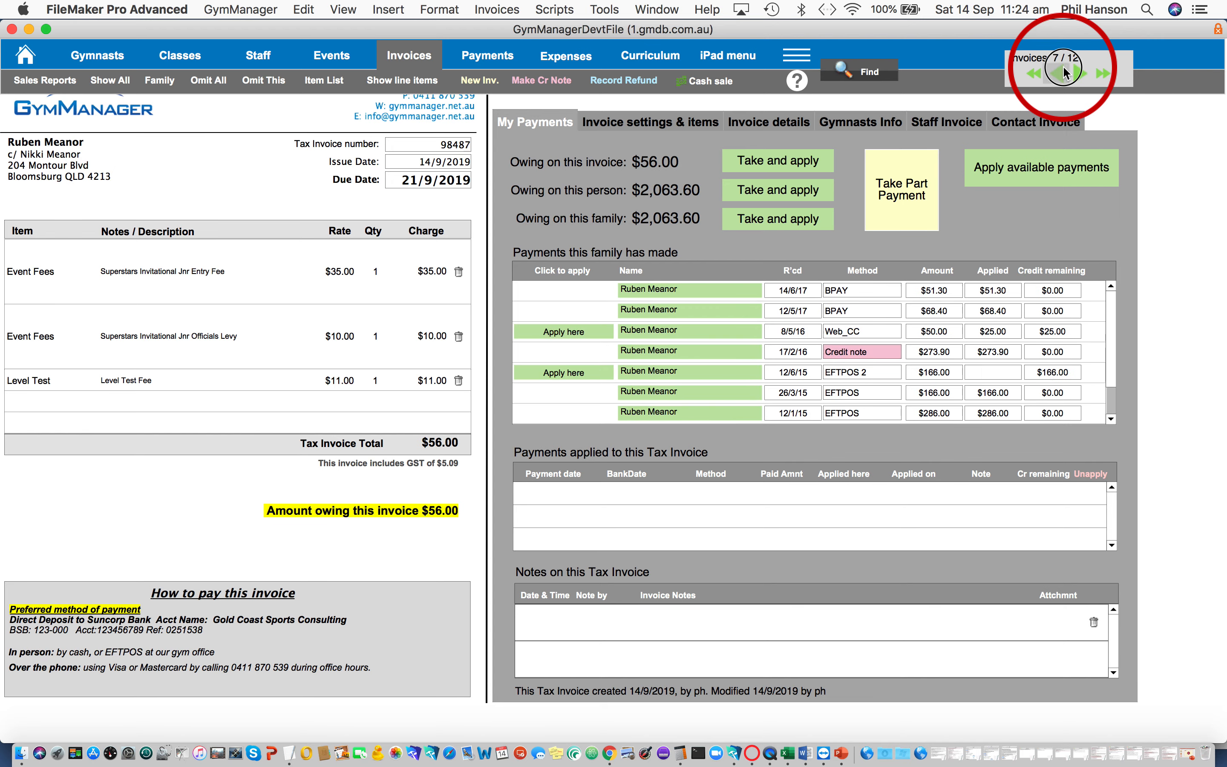
pyautogui.click(1064, 74)
pyautogui.click(1065, 74)
pyautogui.click(1064, 67)
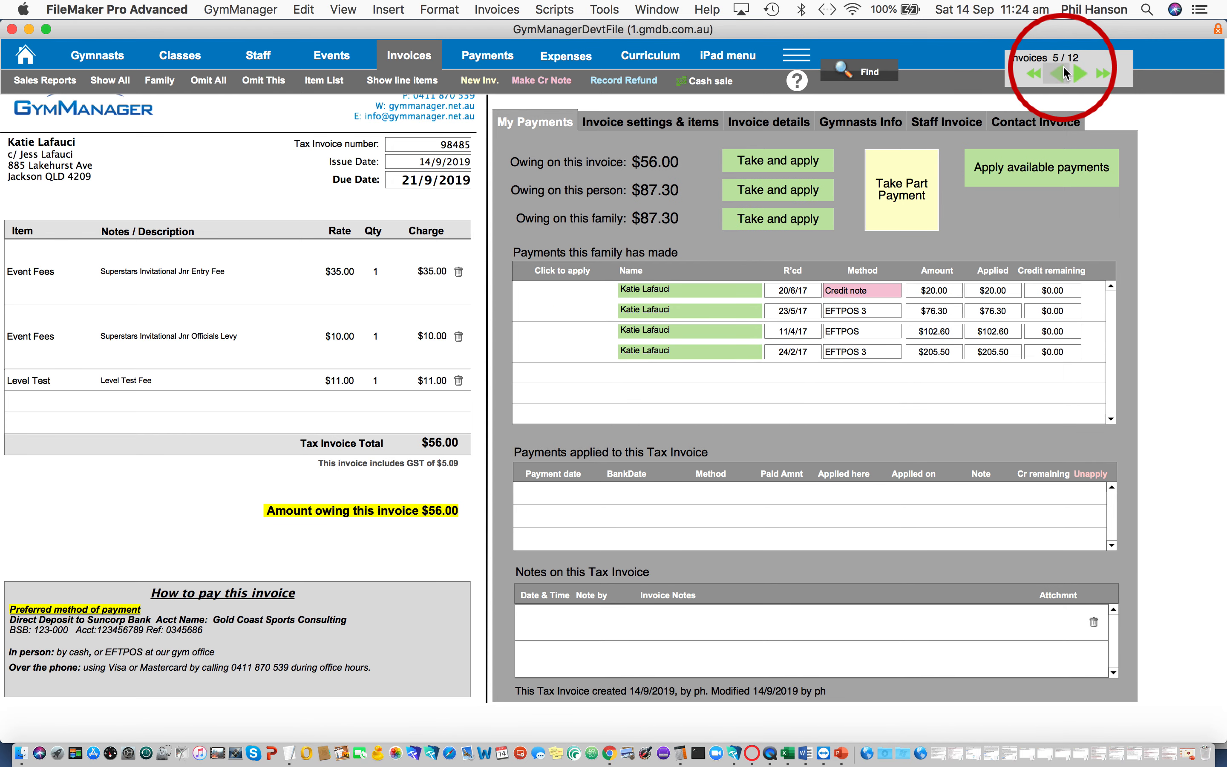
pyautogui.click(1063, 67)
pyautogui.click(1063, 67)
pyautogui.click(1063, 67)
pyautogui.click(1065, 74)
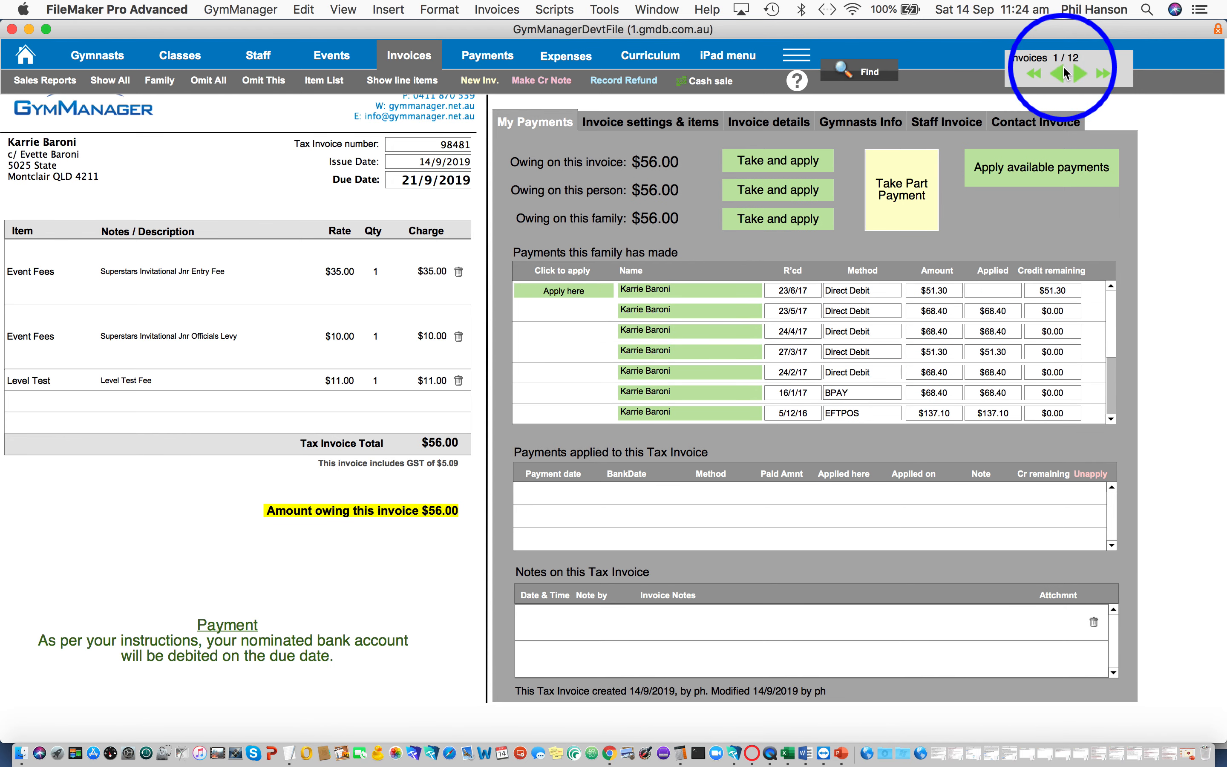